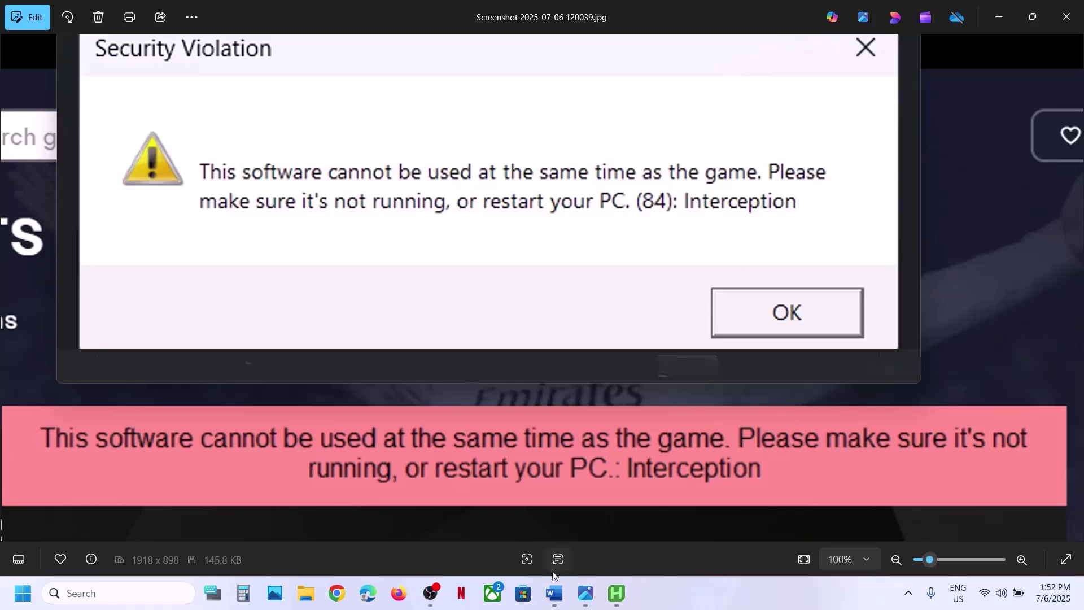
- Switch from the Security Violation error screenshot to the Word checklist with the Interception notes
click(554, 593)
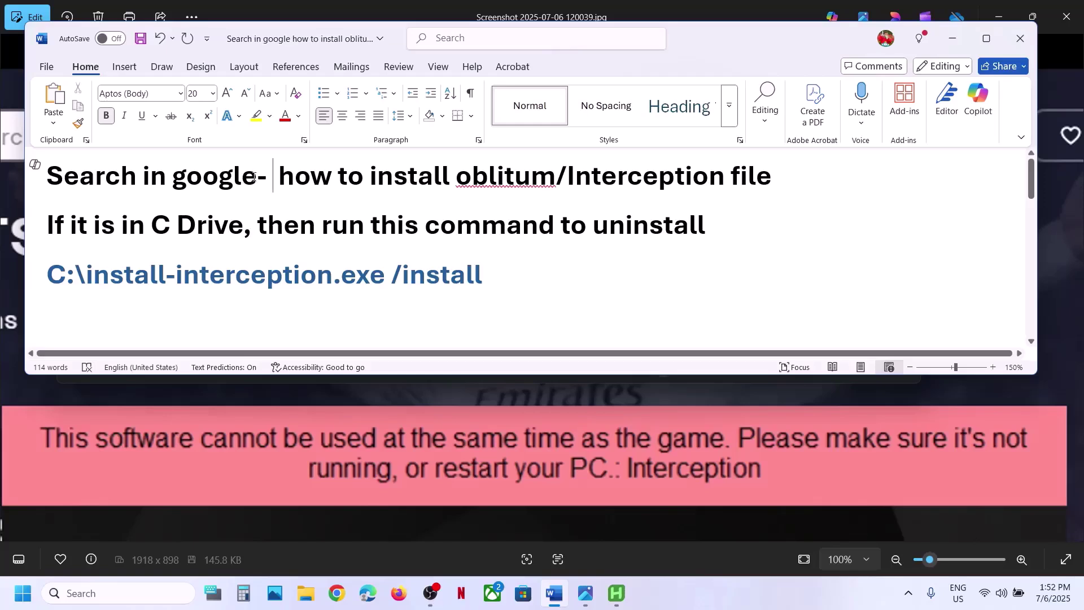
- Highlight the note to search Google for installing the Interception file
drag(254, 177, 47, 181)
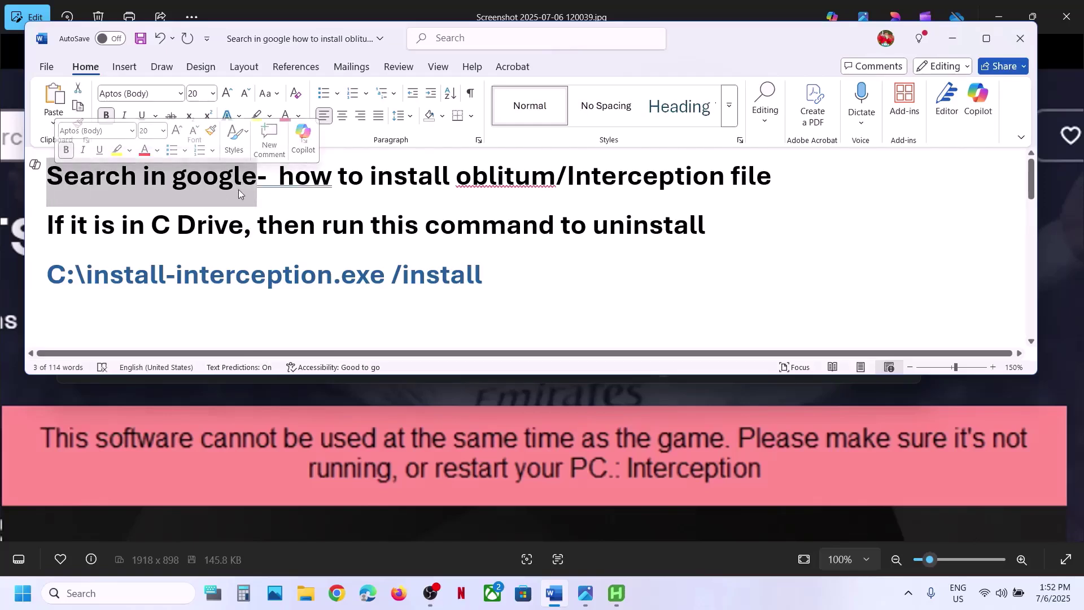
drag(281, 177, 788, 181)
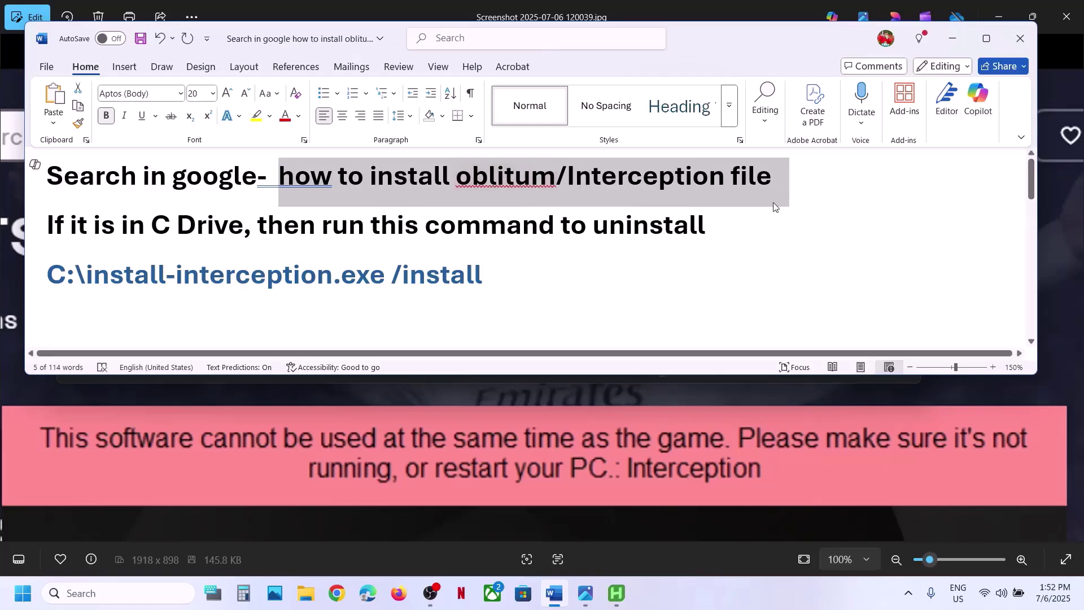
drag(773, 177, 584, 176)
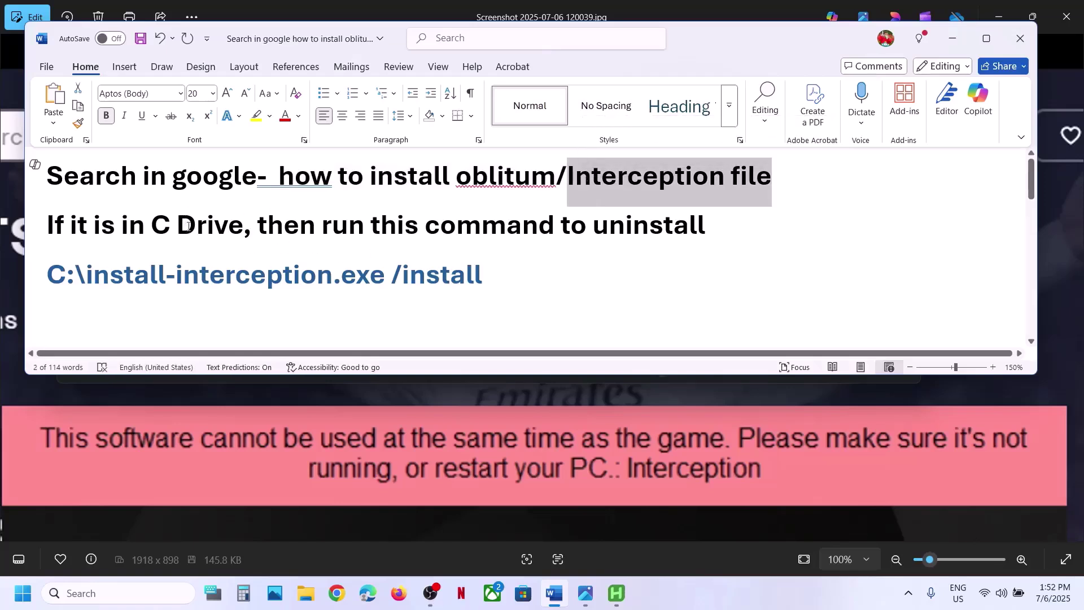
- Copy the C:\install-interception.exe /install command line from the notes
drag(496, 275, 51, 278)
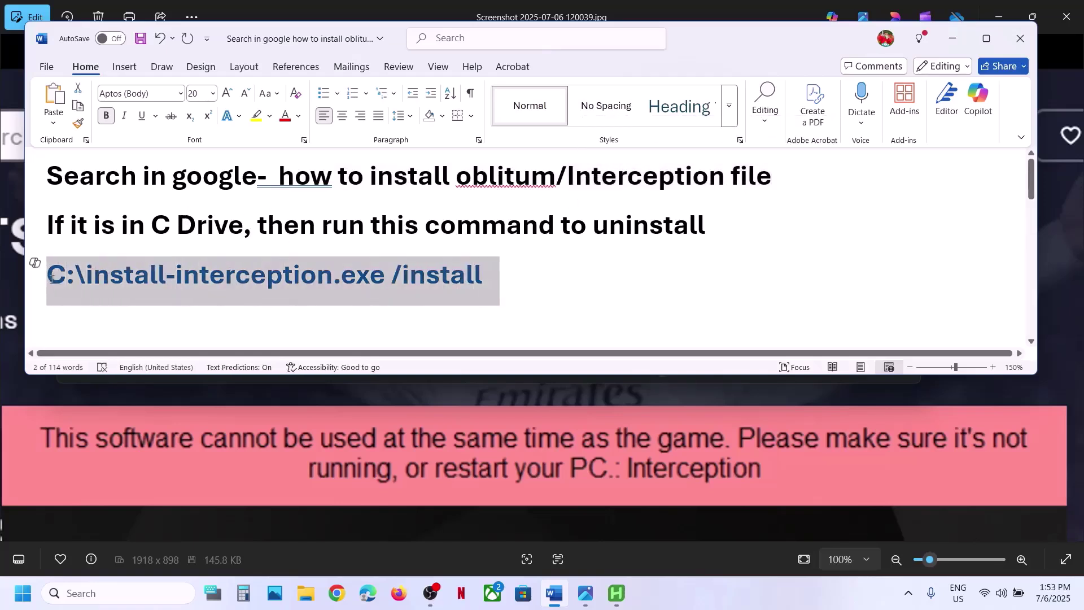
right_click(86, 278)
click(122, 348)
drag(584, 182, 740, 179)
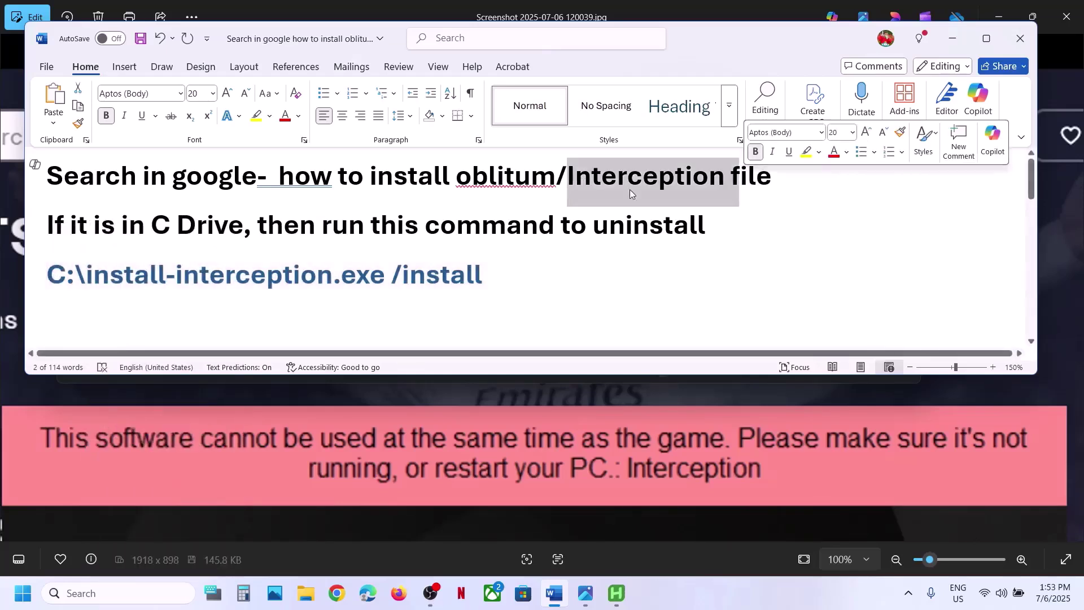
drag(122, 226, 229, 227)
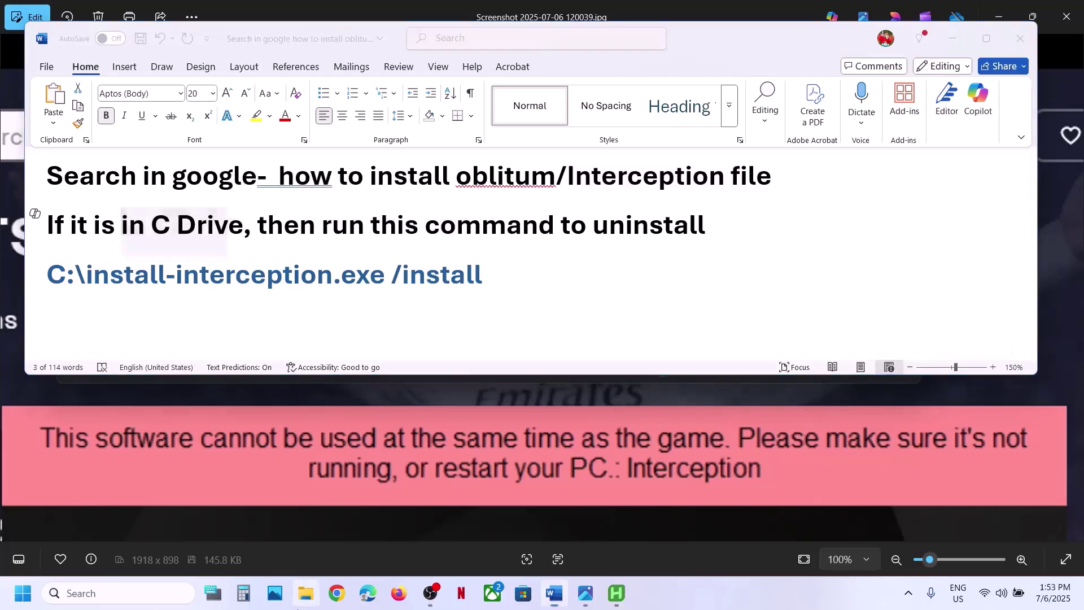
- Open the OS (C:) drive in File Explorer and select the install-interception application
click(305, 593)
click(78, 362)
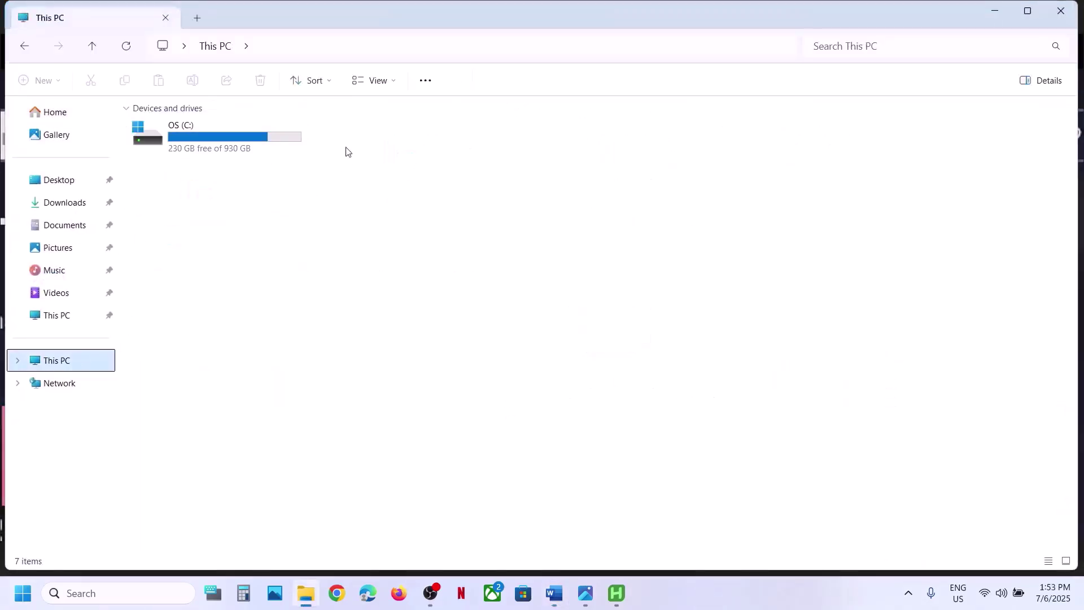
double_click(236, 140)
scroll(266, 432, down, 1)
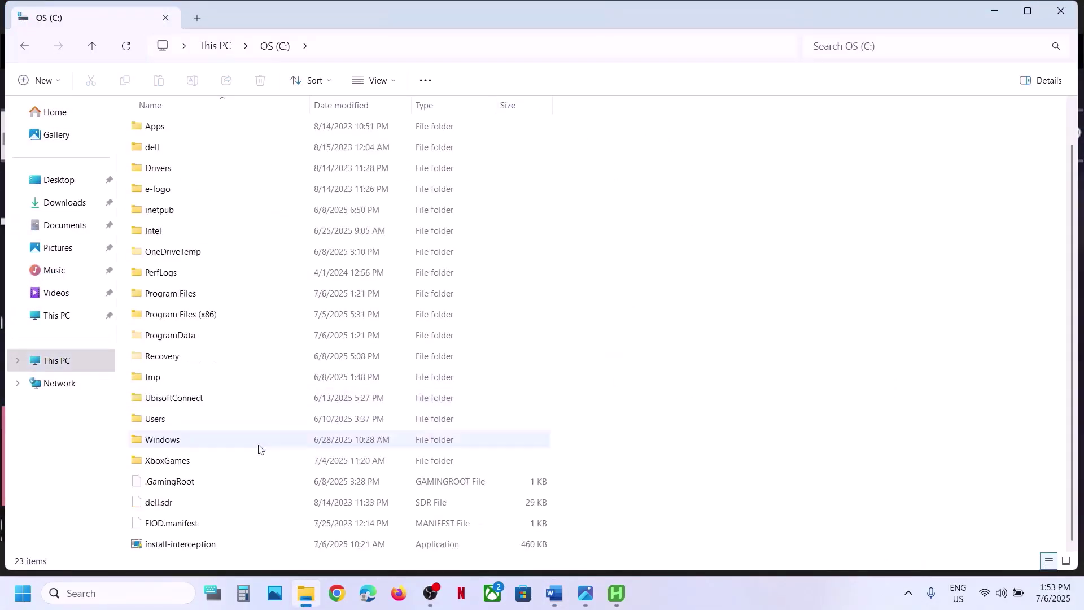
click(193, 546)
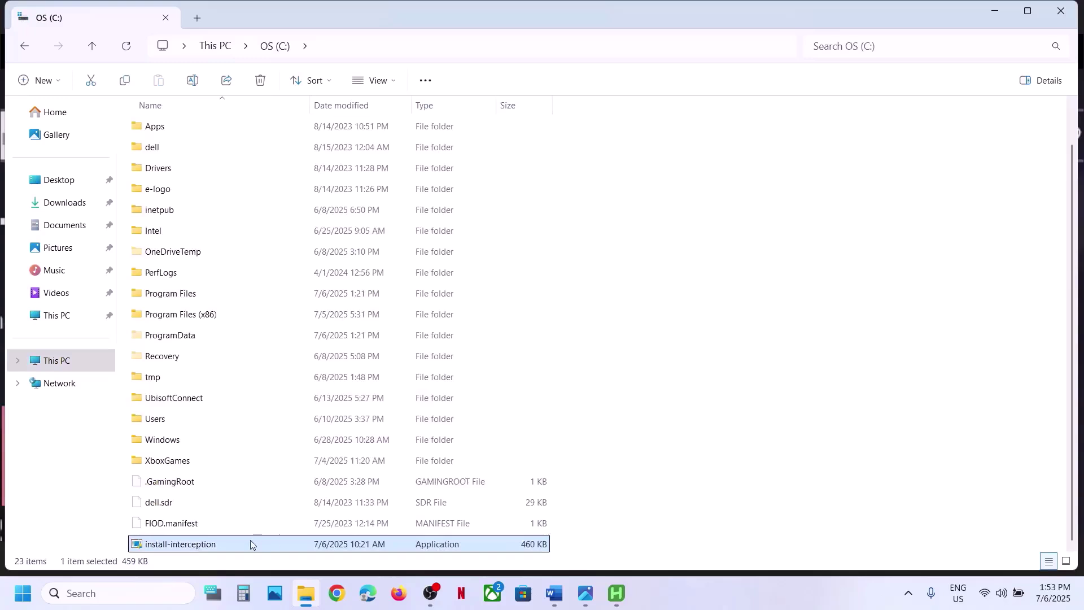
- Launch Command Prompt as administrator and approve the elevation prompt
click(121, 594)
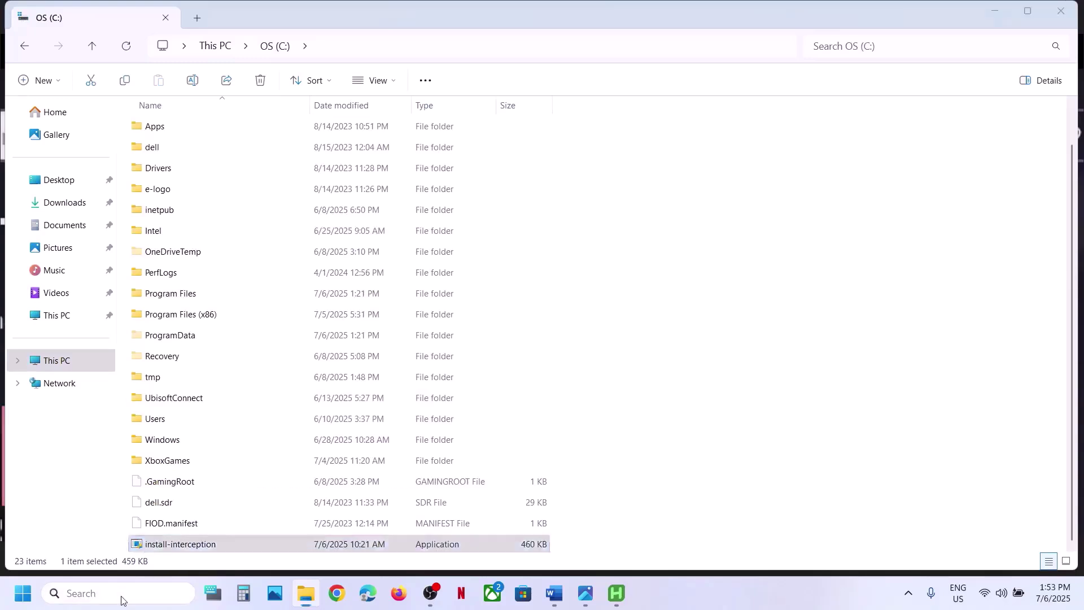
text(cmd)
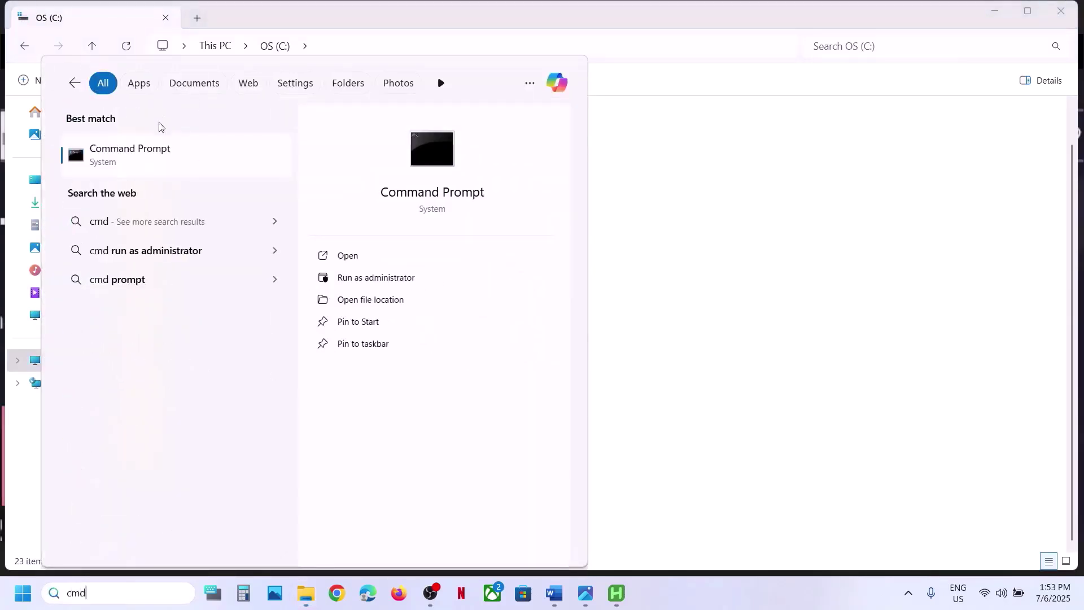
right_click(152, 163)
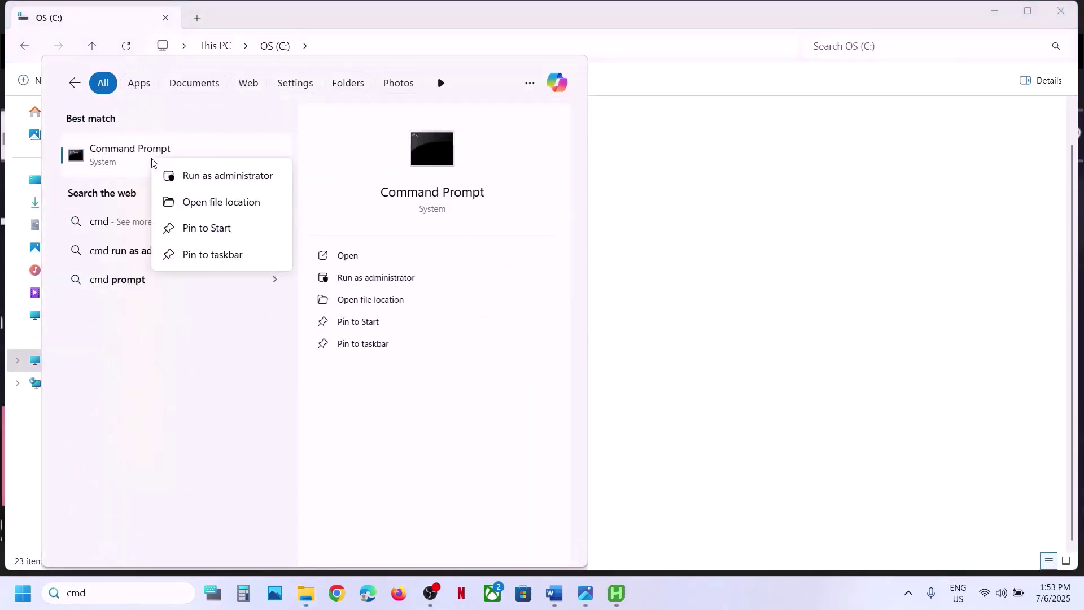
click(236, 178)
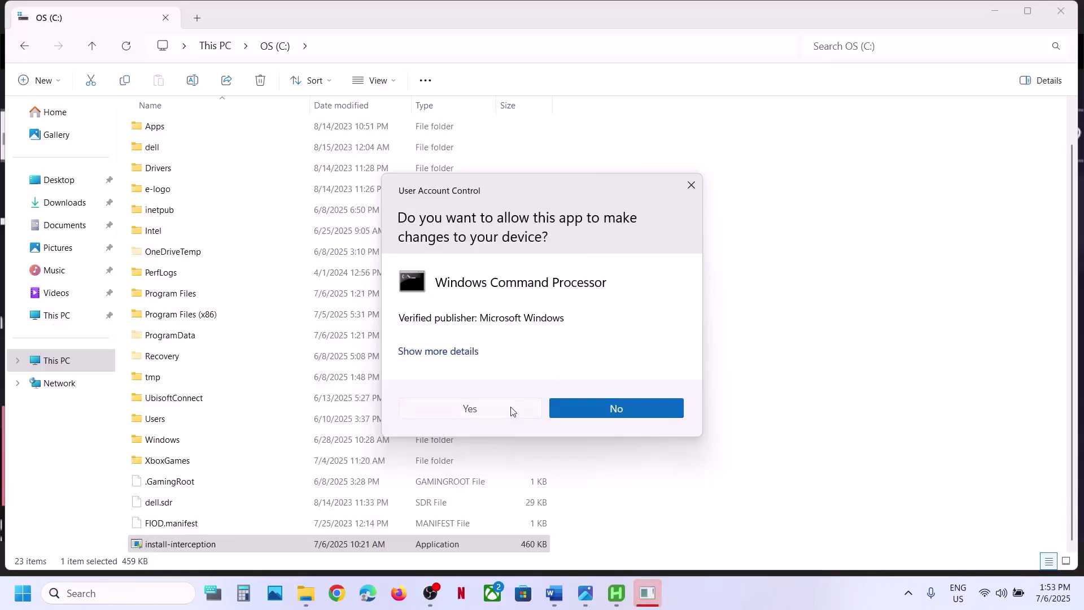
click(515, 408)
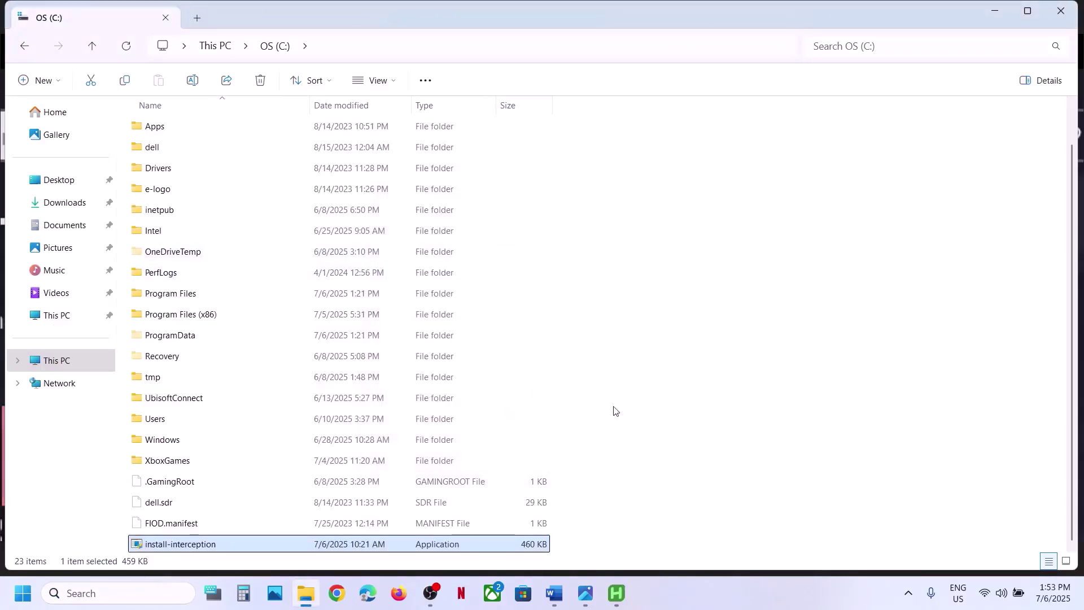
- Copy the install command line from the Word checklist
click(554, 593)
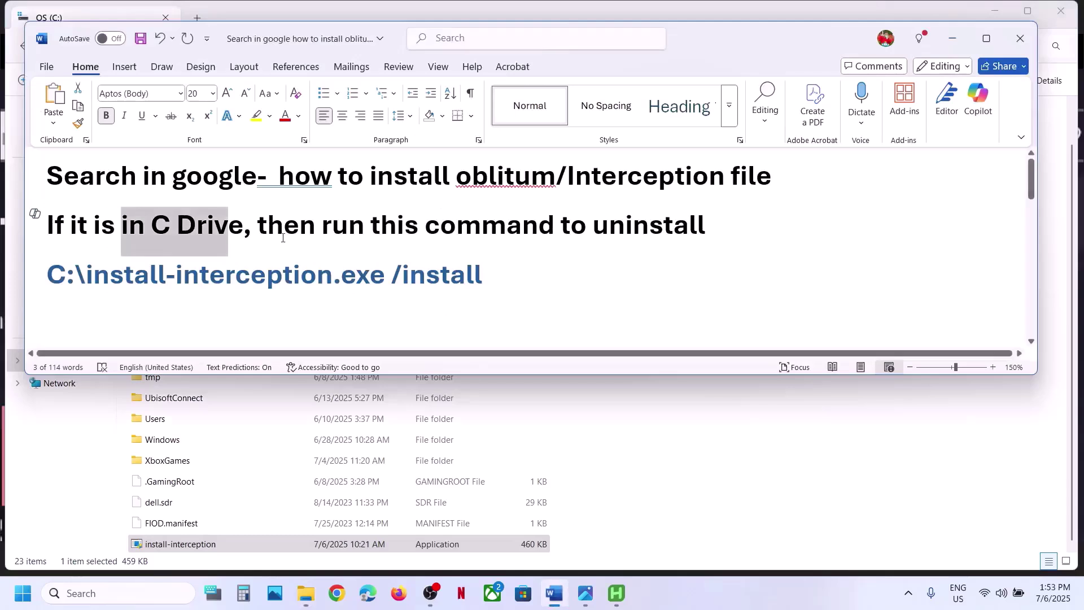
drag(491, 270, 47, 275)
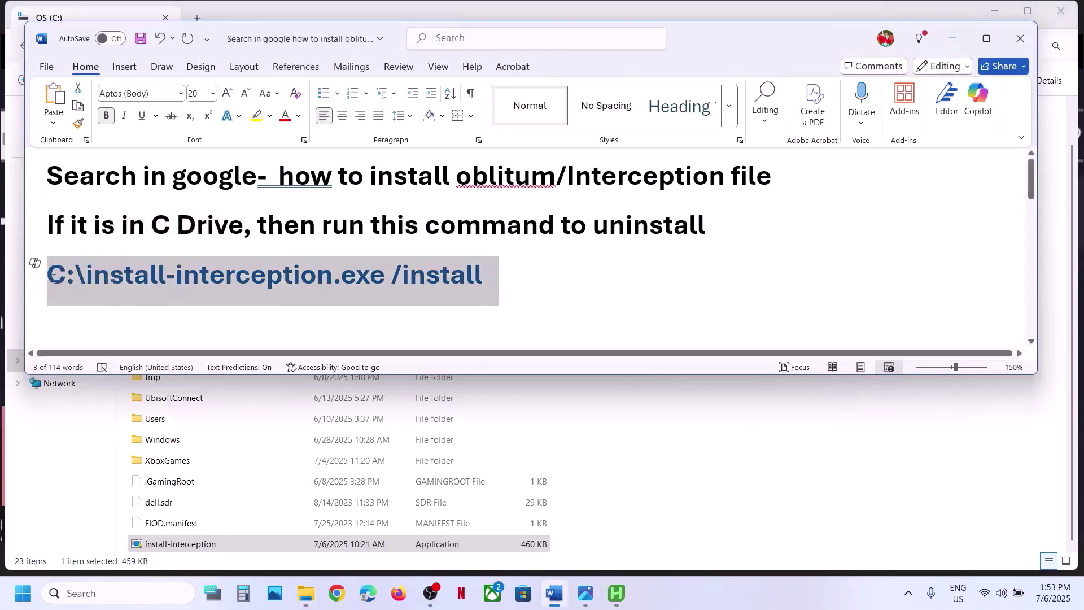
right_click(54, 277)
click(109, 349)
click(488, 280)
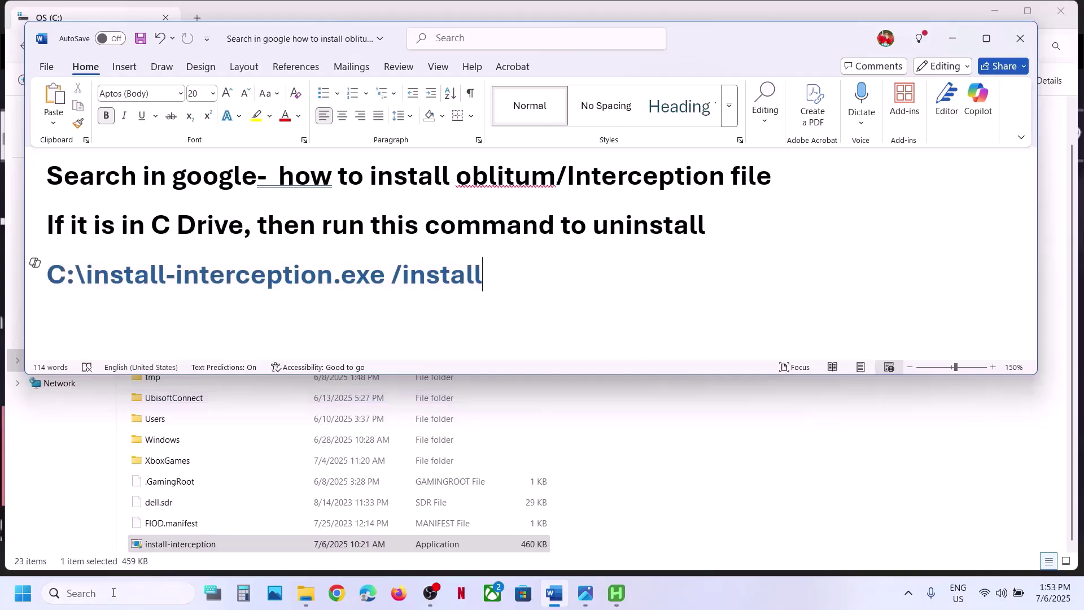
- Run C:\install-interception.exe /install in an administrator Command Prompt and confirm the success message
click(113, 593)
text(cmd)
key(ctrl+shift+Return)
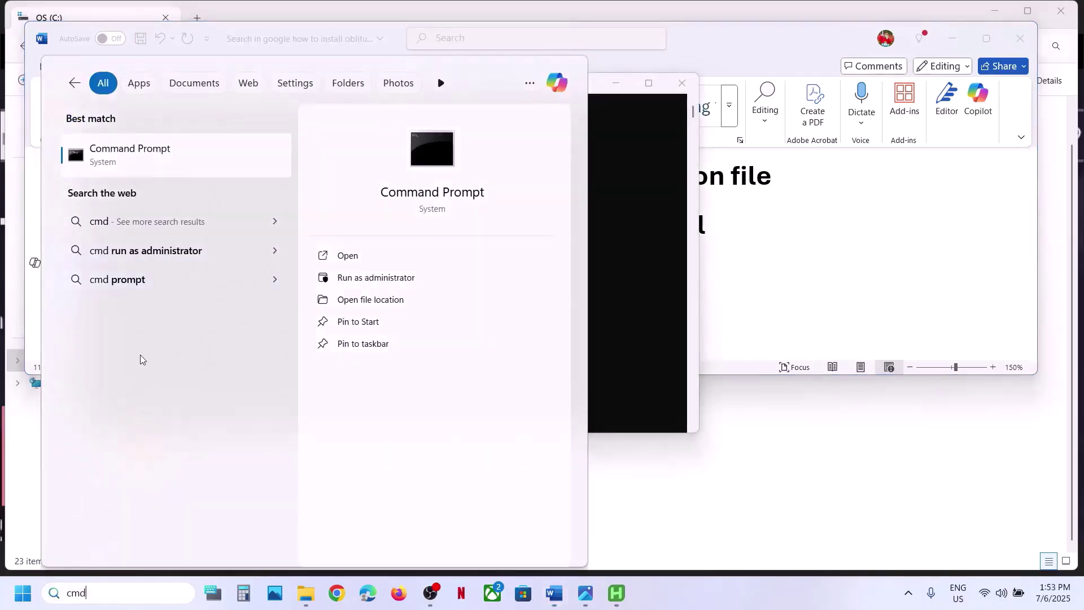
click(615, 208)
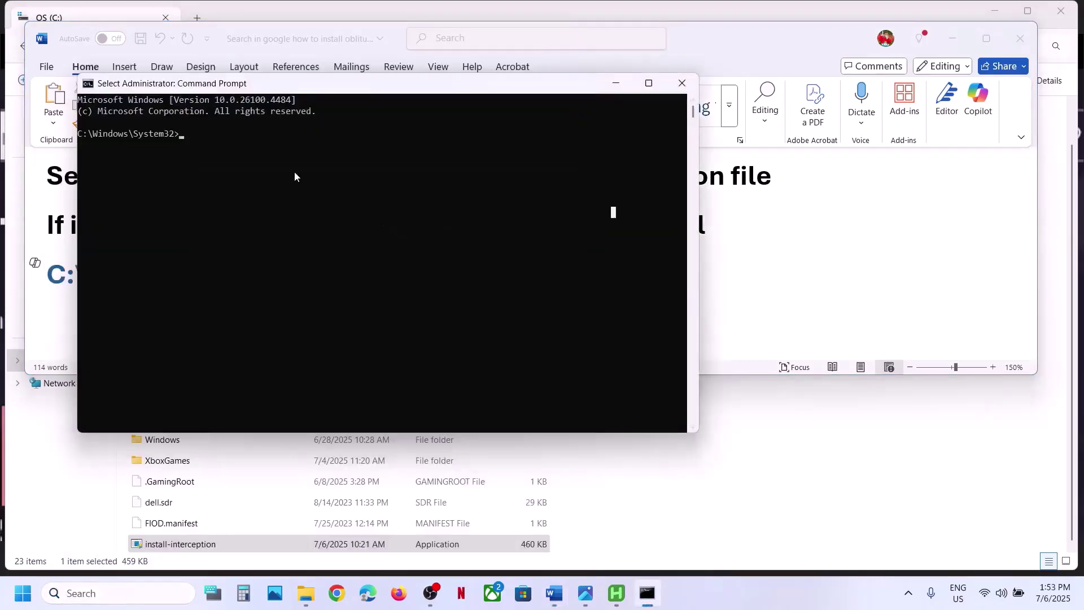
key(ctrl+v)
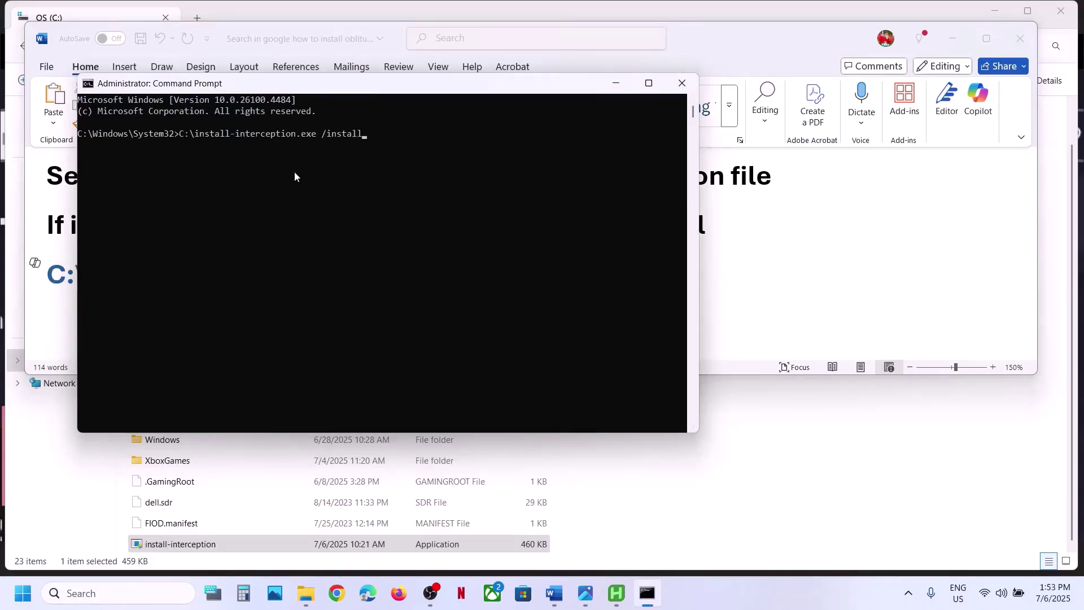
key(Return)
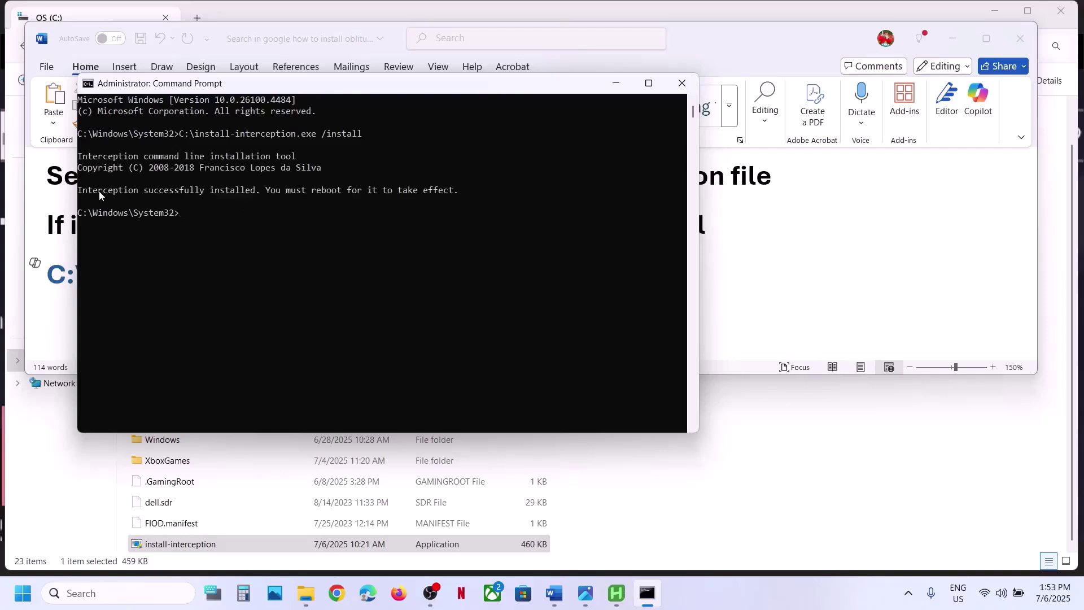
drag(99, 191, 260, 192)
- Copy the install-interception.exe /uninstall command from the Word checklist
click(45, 276)
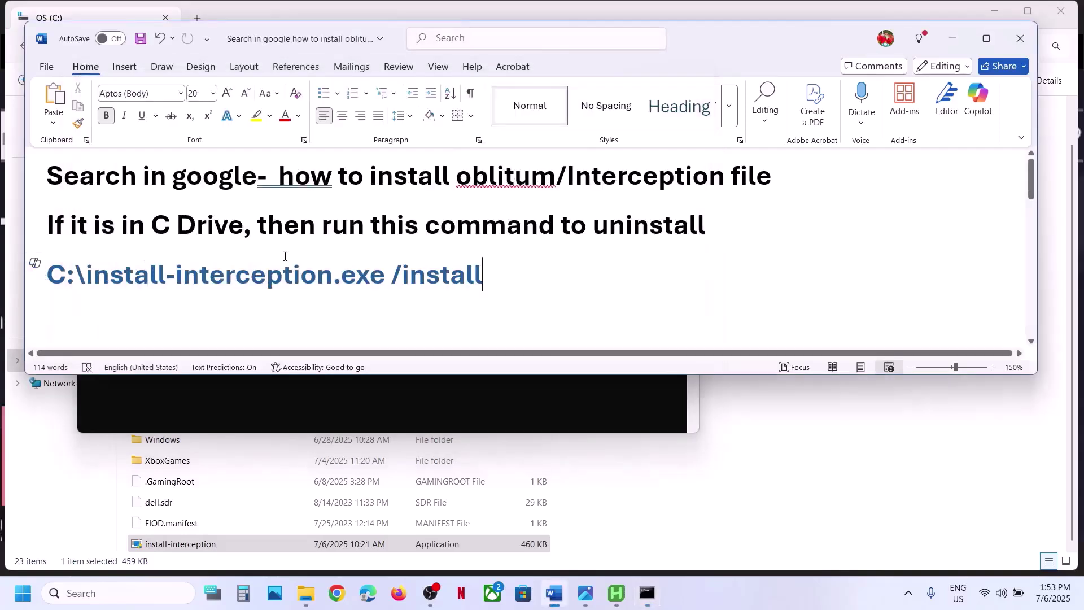
scroll(379, 268, down, 3)
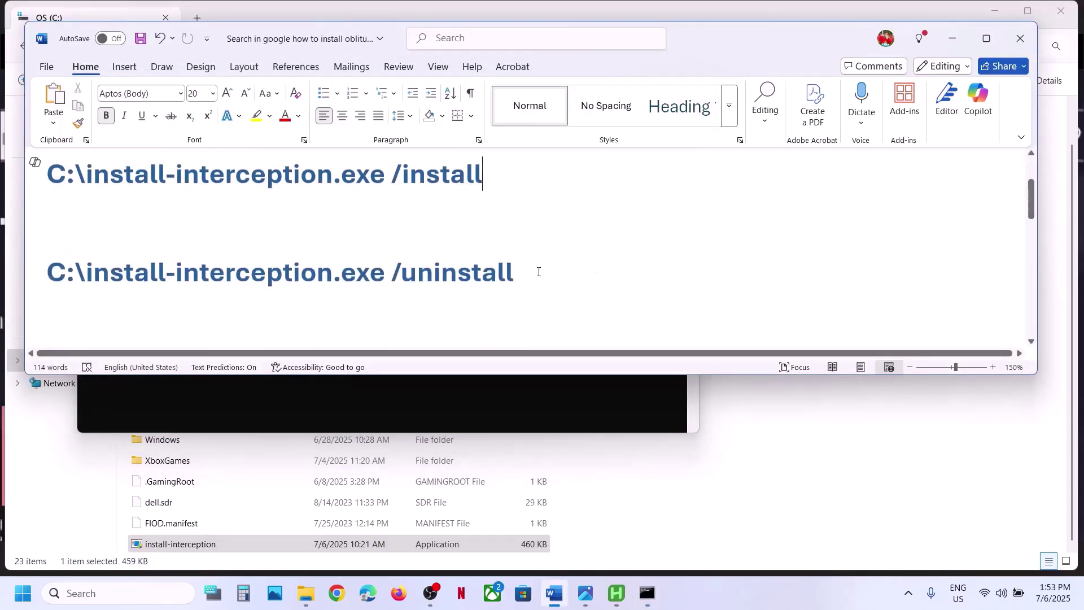
drag(539, 271, 66, 275)
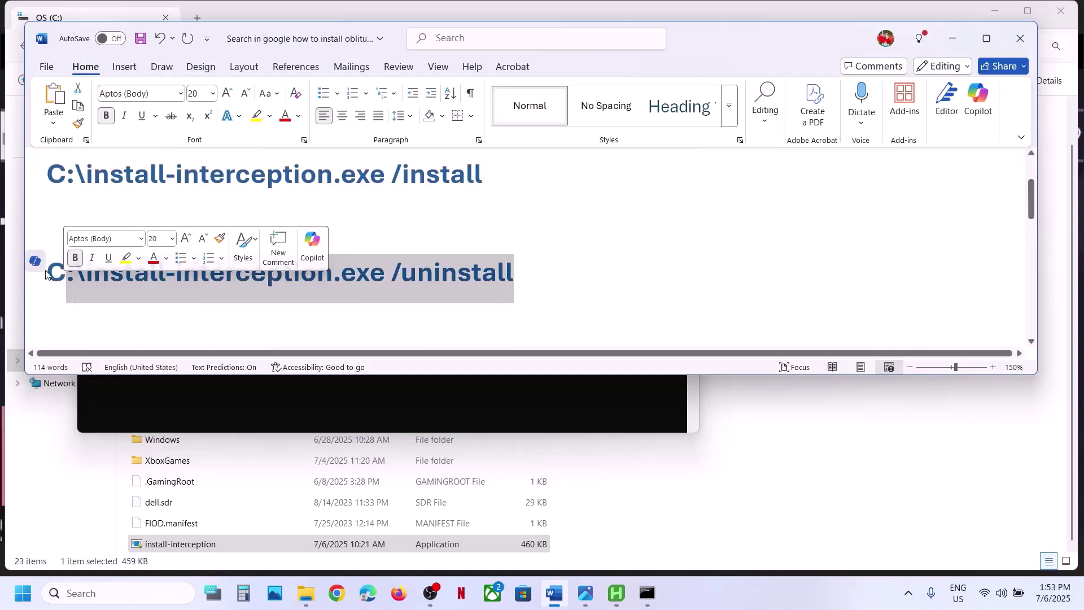
click(45, 275)
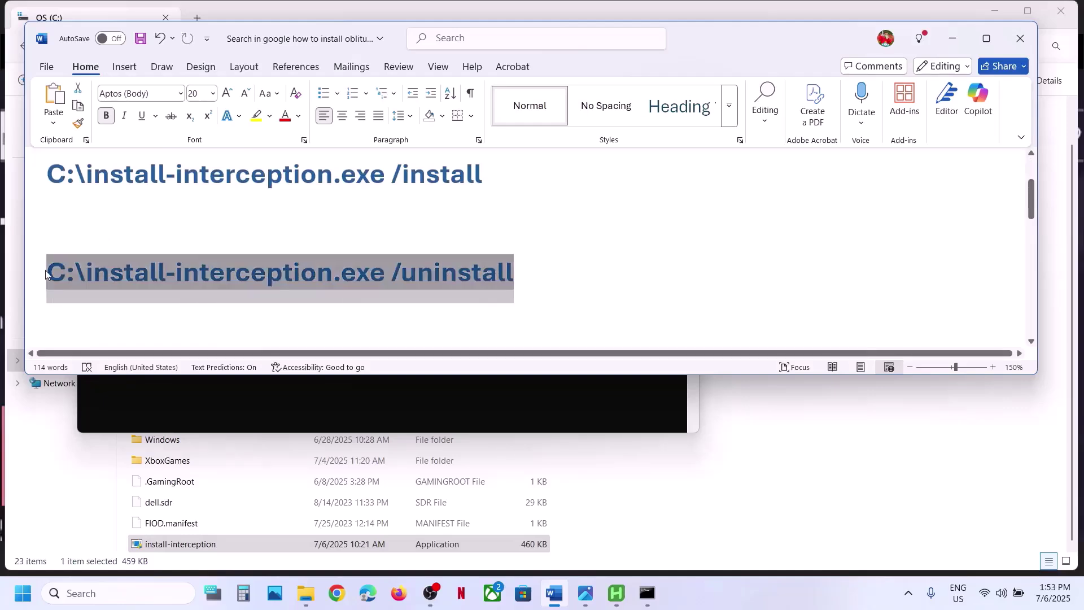
right_click(131, 272)
click(173, 343)
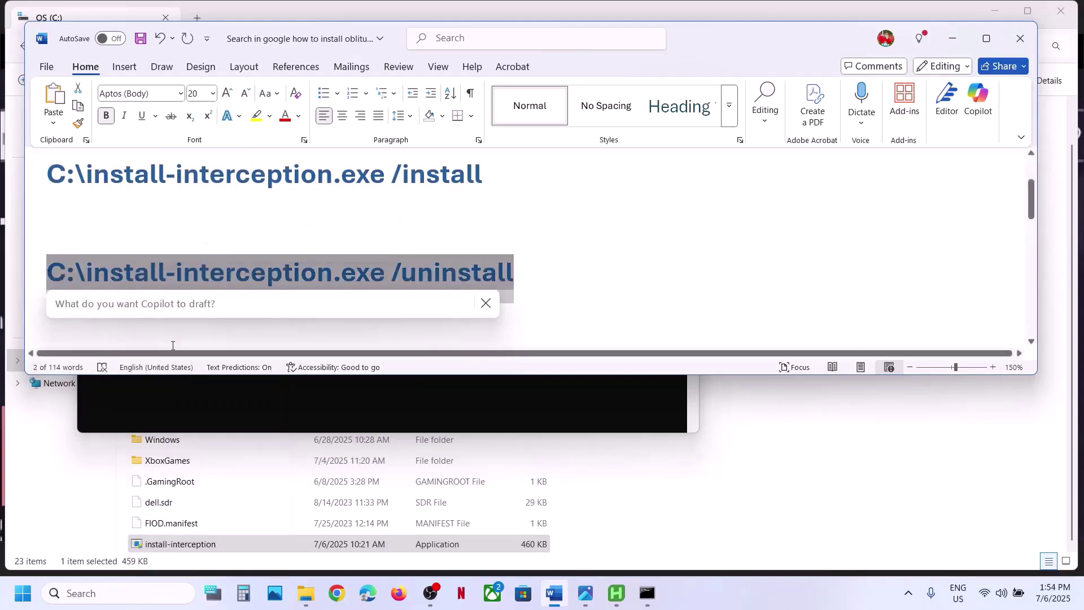
- Run the uninstall command in the administrator Command Prompt and check the result
click(465, 400)
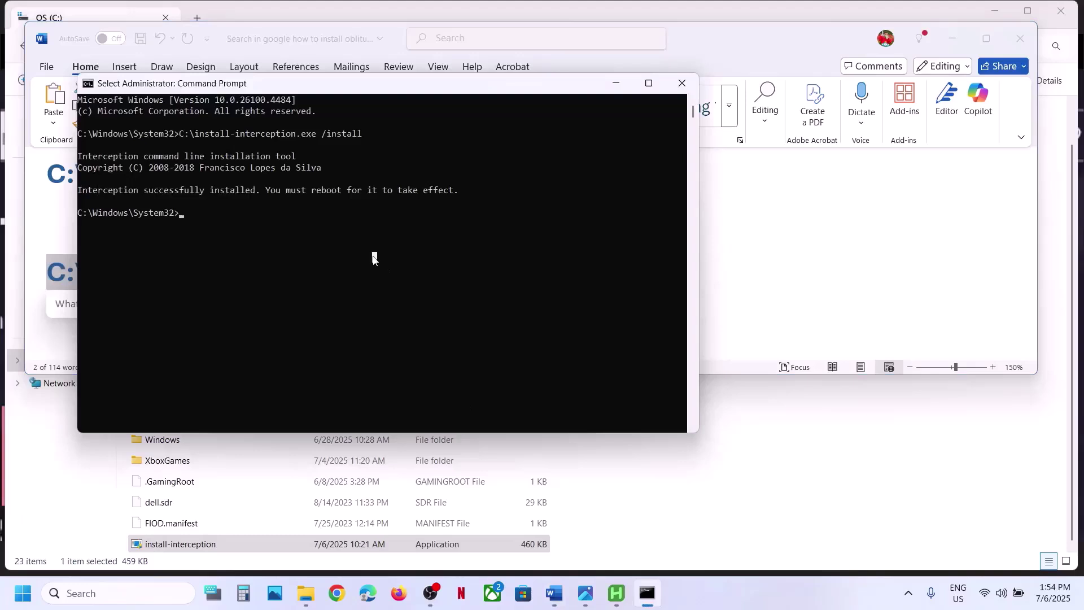
key(ctrl+v)
key(Return)
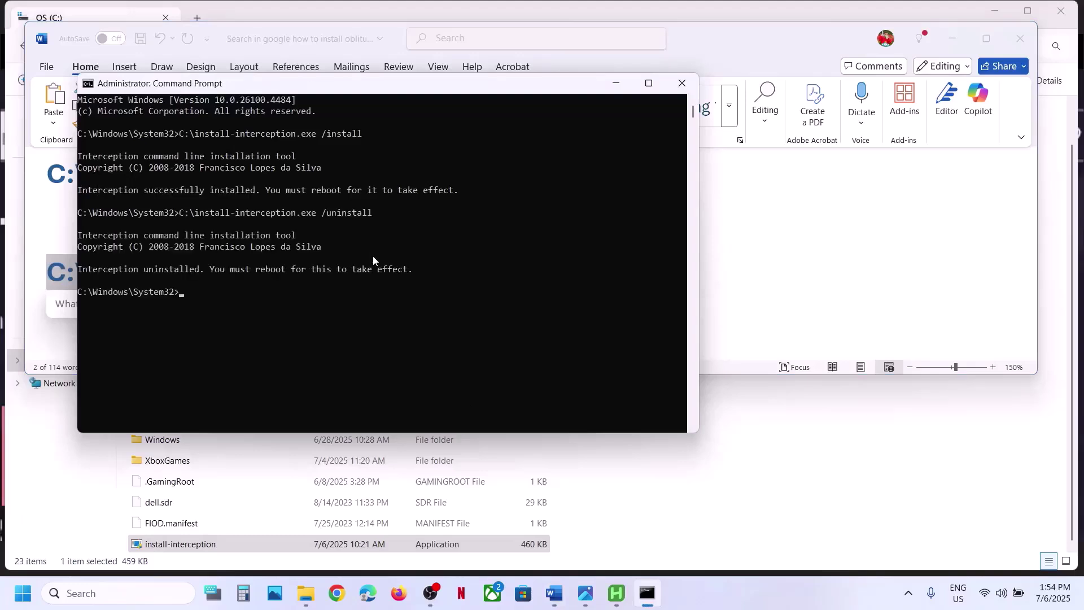
drag(87, 269, 446, 272)
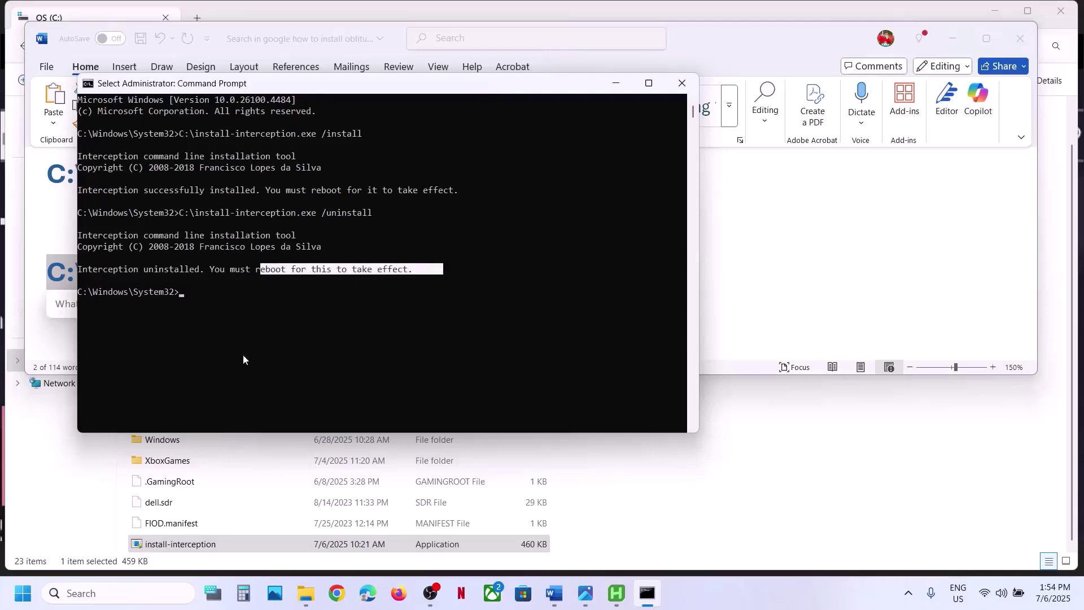
- Check the Start menu's power options without restarting, then return to Word
click(23, 593)
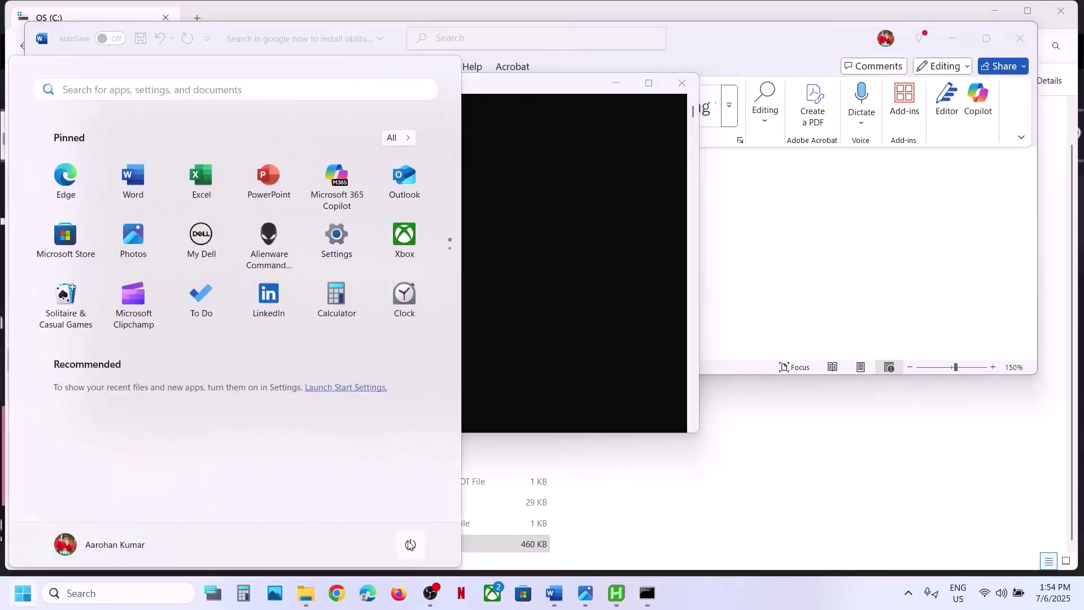
click(410, 544)
click(631, 247)
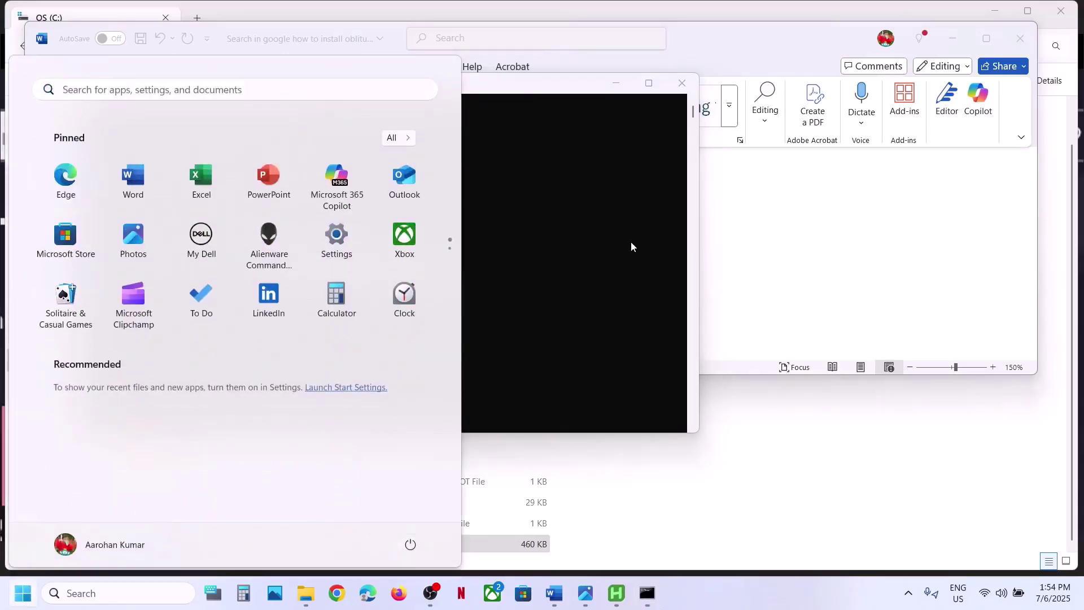
click(608, 243)
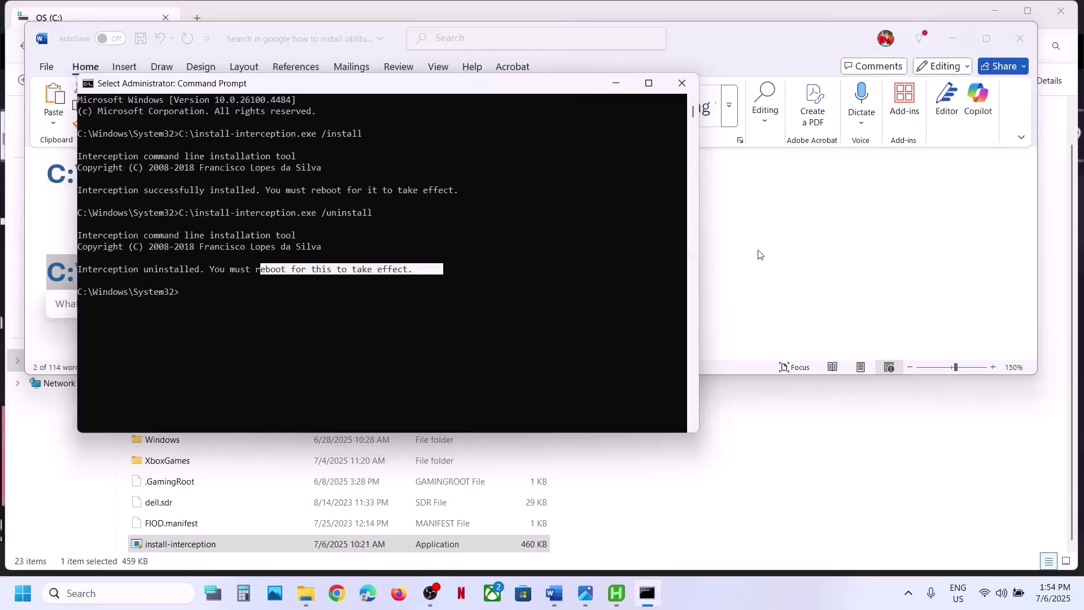
click(761, 255)
- Scroll to the Downloads-folder uninstall command and select its YourUserName placeholder
scroll(462, 279, down, 3)
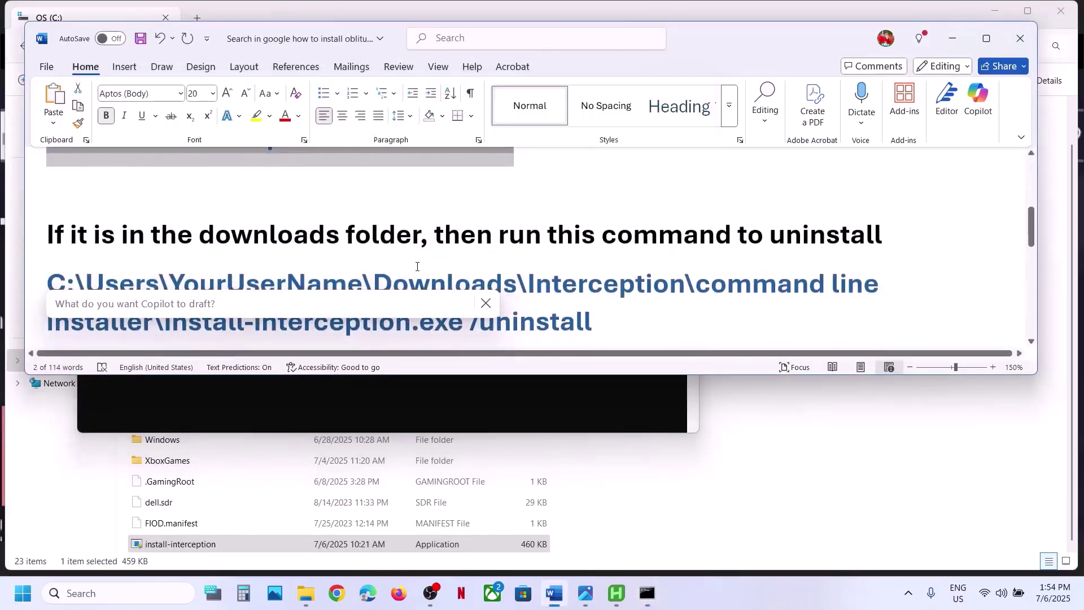
click(486, 303)
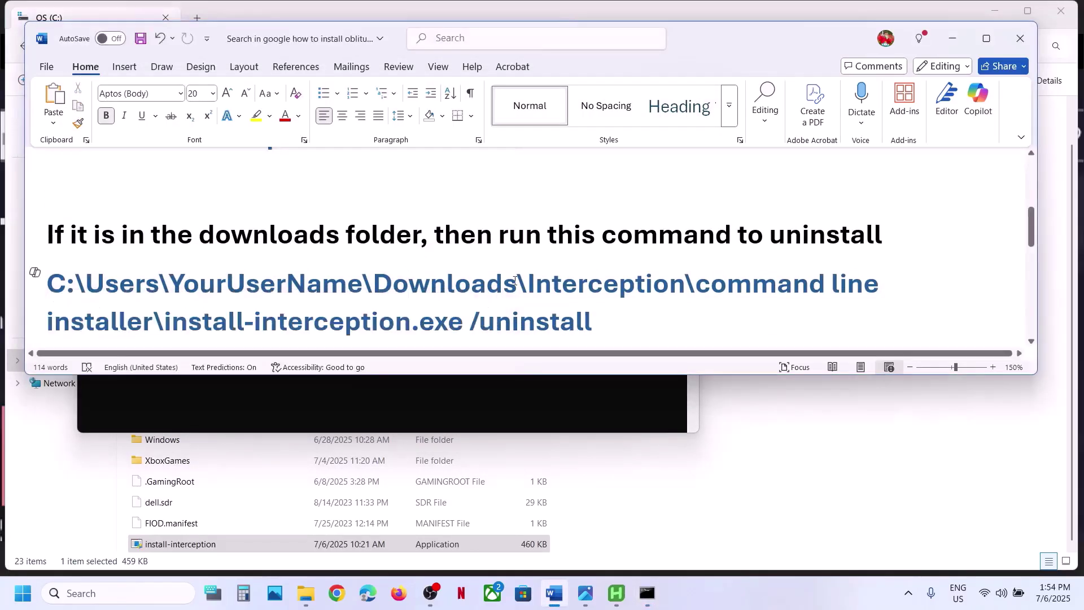
drag(433, 232, 483, 285)
scroll(587, 253, down, 1)
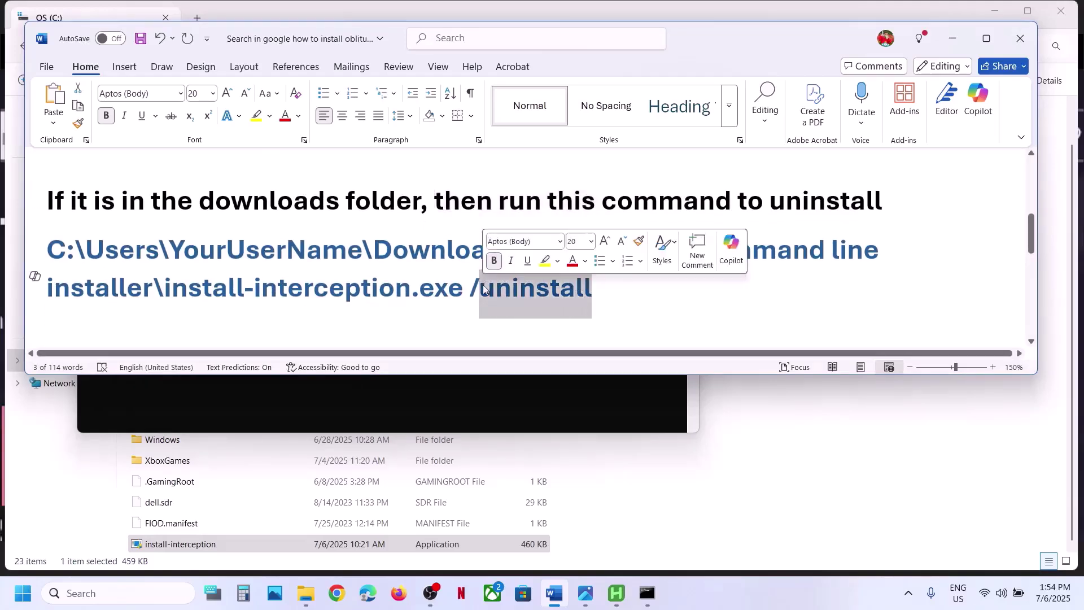
click(602, 294)
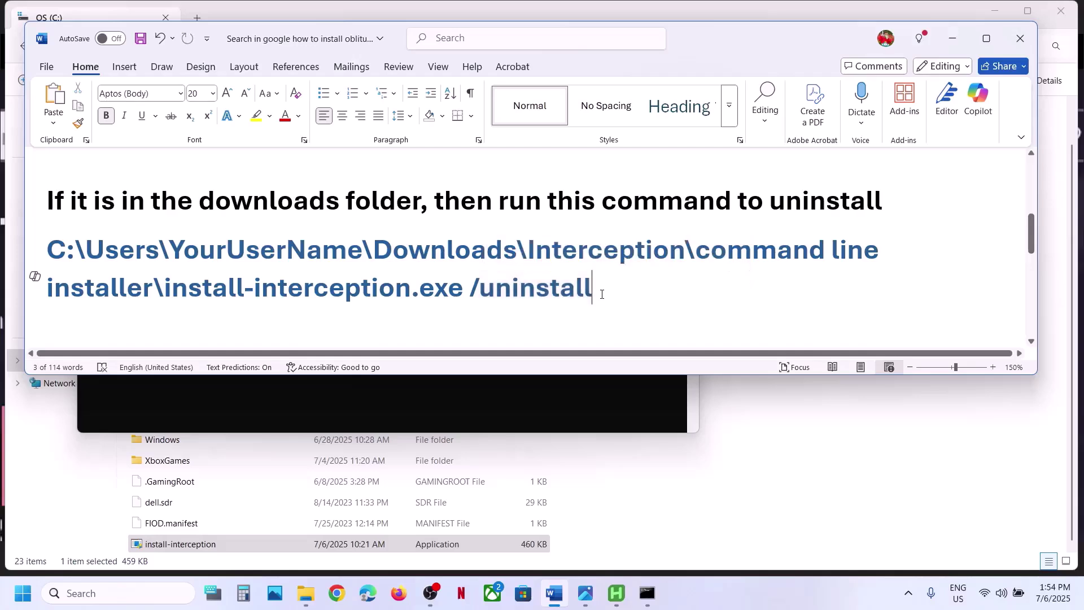
drag(610, 288, 70, 252)
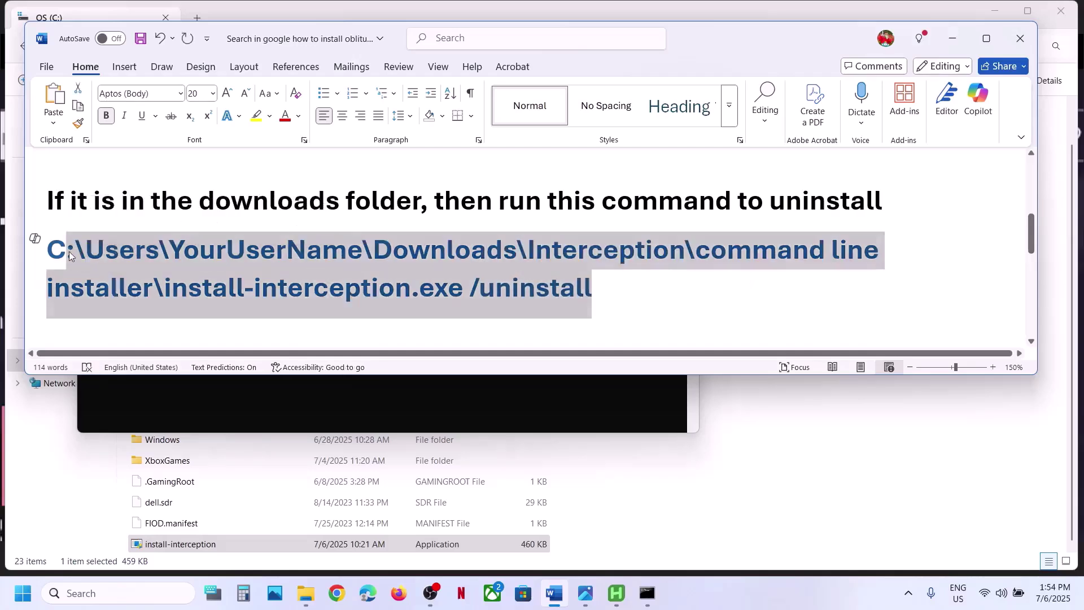
click(70, 251)
drag(180, 244, 348, 251)
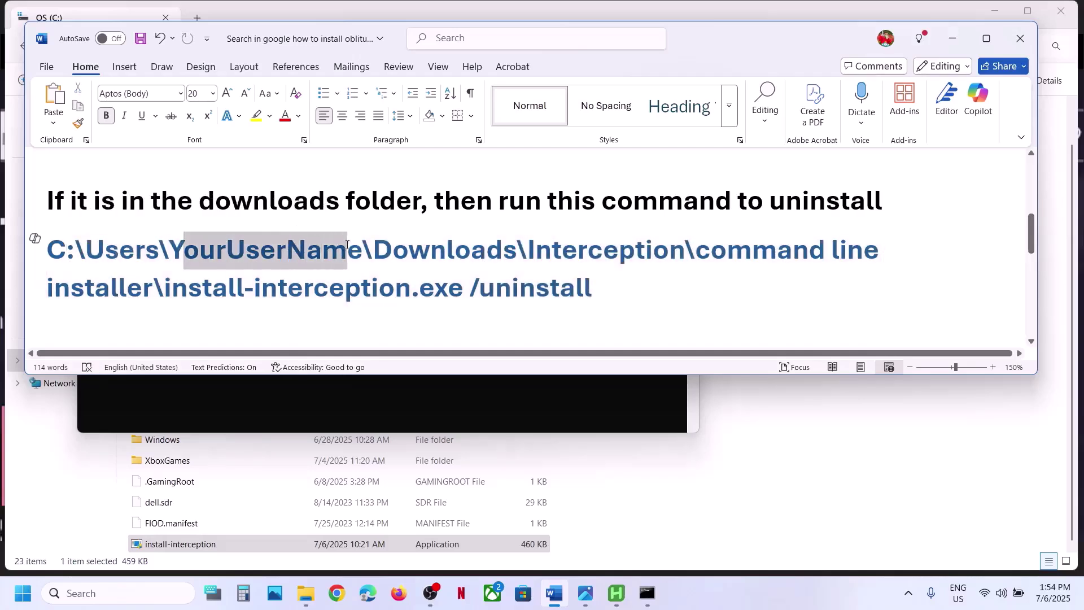
- Browse to Downloads\Interception\Interception\command line installer and display its full path
click(62, 452)
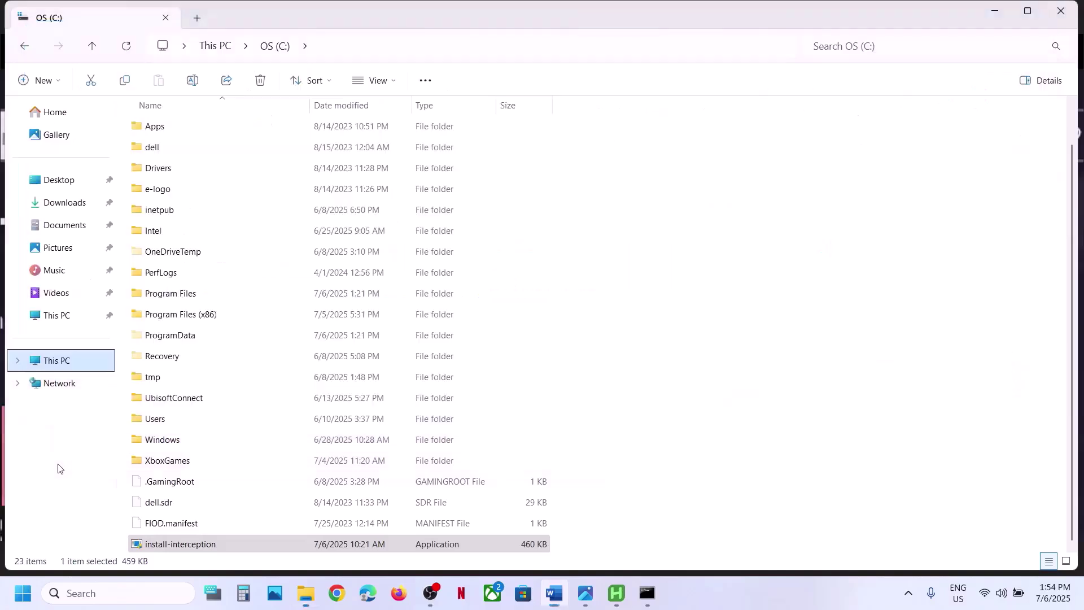
click(62, 203)
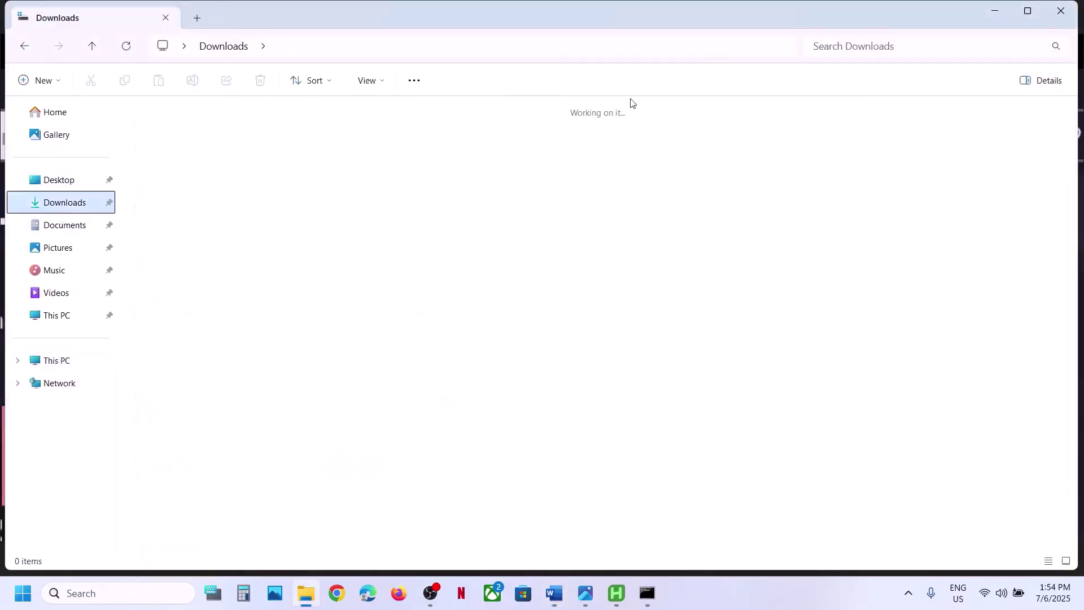
double_click(981, 242)
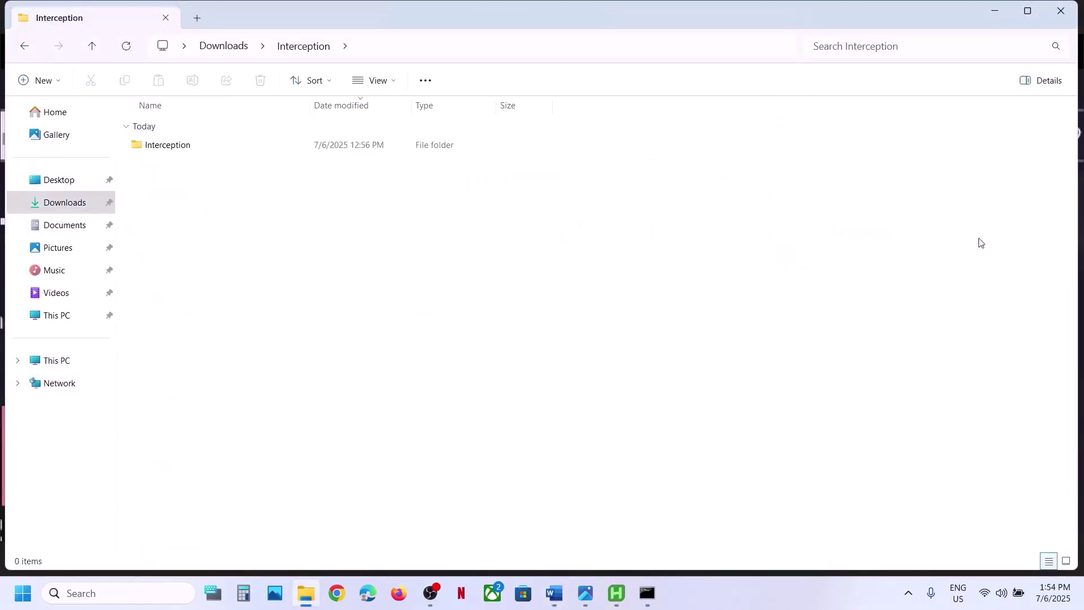
double_click(259, 148)
double_click(255, 148)
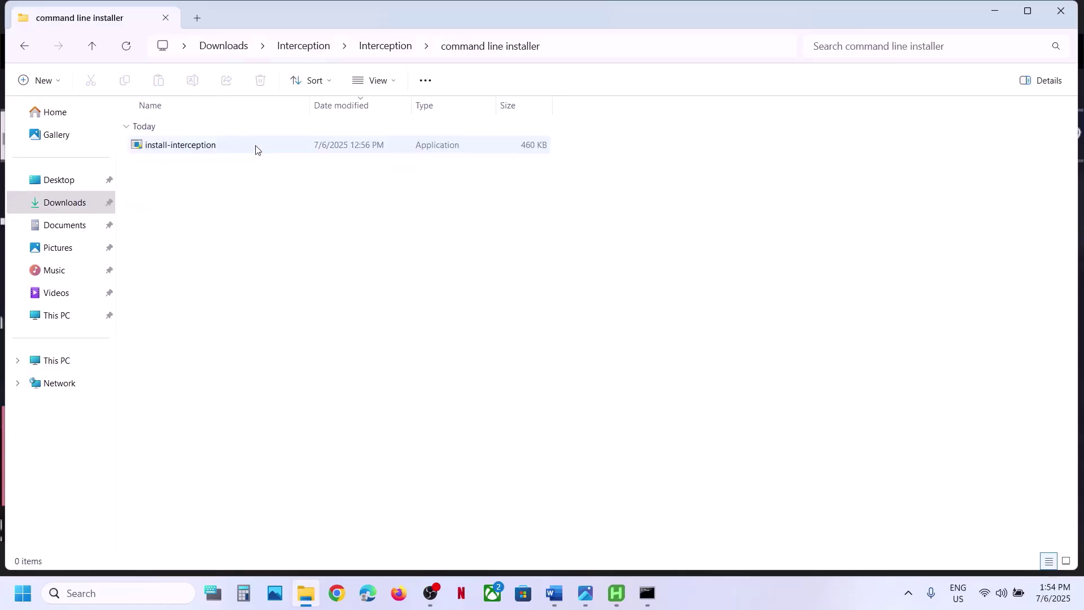
click(564, 45)
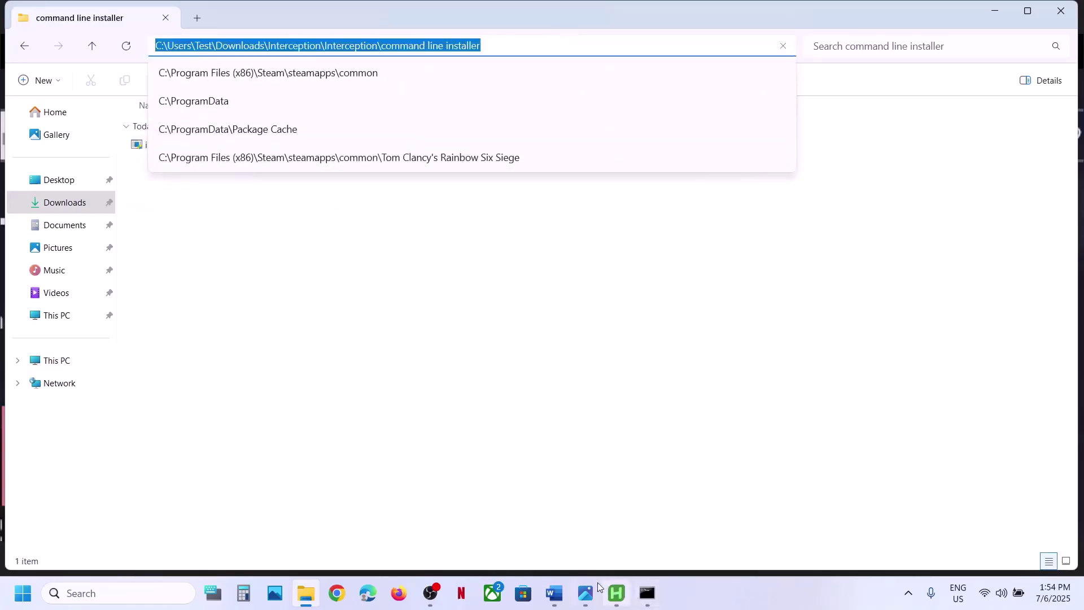
click(554, 593)
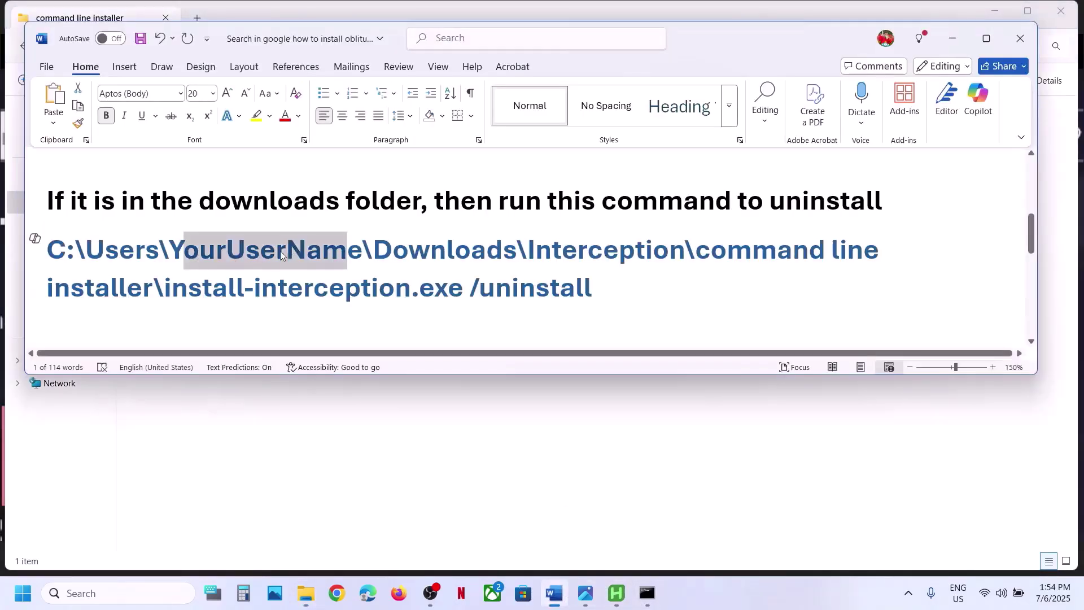
- Select the YourUserName placeholder and the full uninstall command path
drag(174, 254, 347, 253)
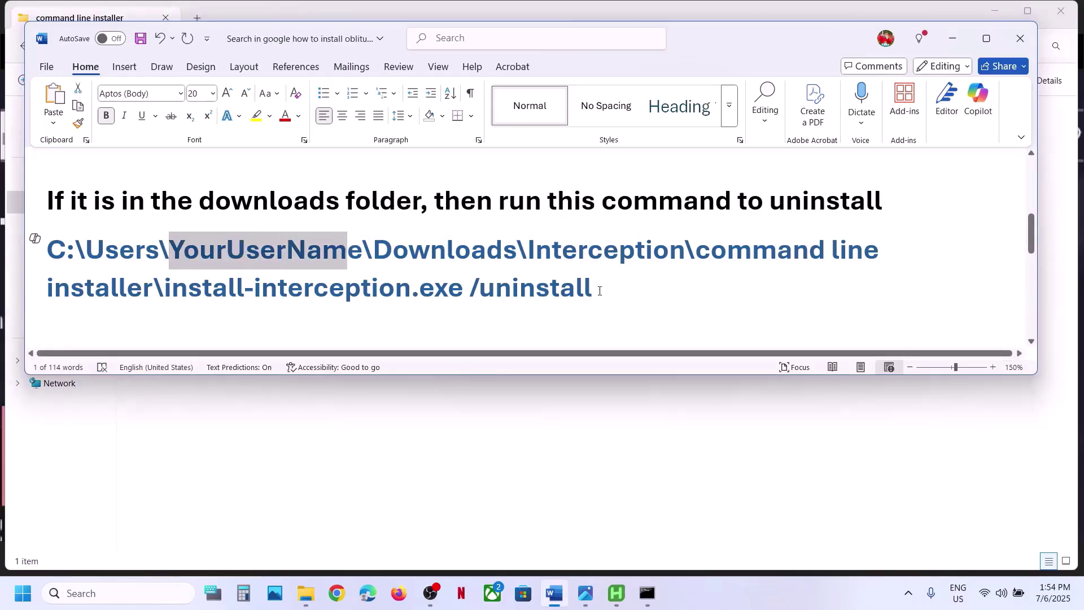
drag(600, 291, 65, 251)
click(64, 252)
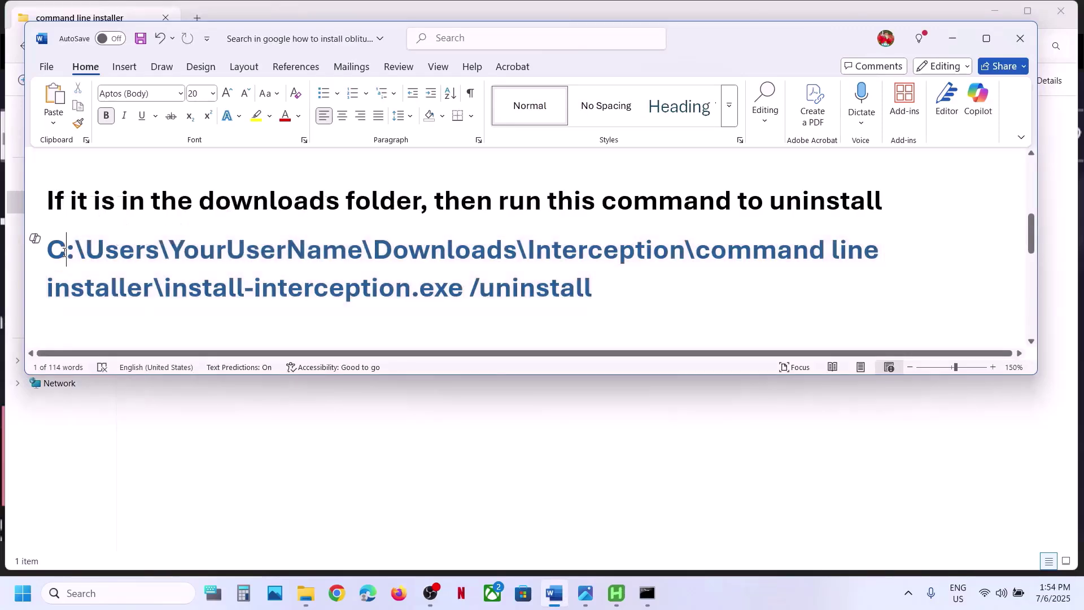
- Select the conflicting-apps list from Daemon Tools through Logitech G Hub
scroll(64, 252, up, 5)
scroll(64, 252, down, 5)
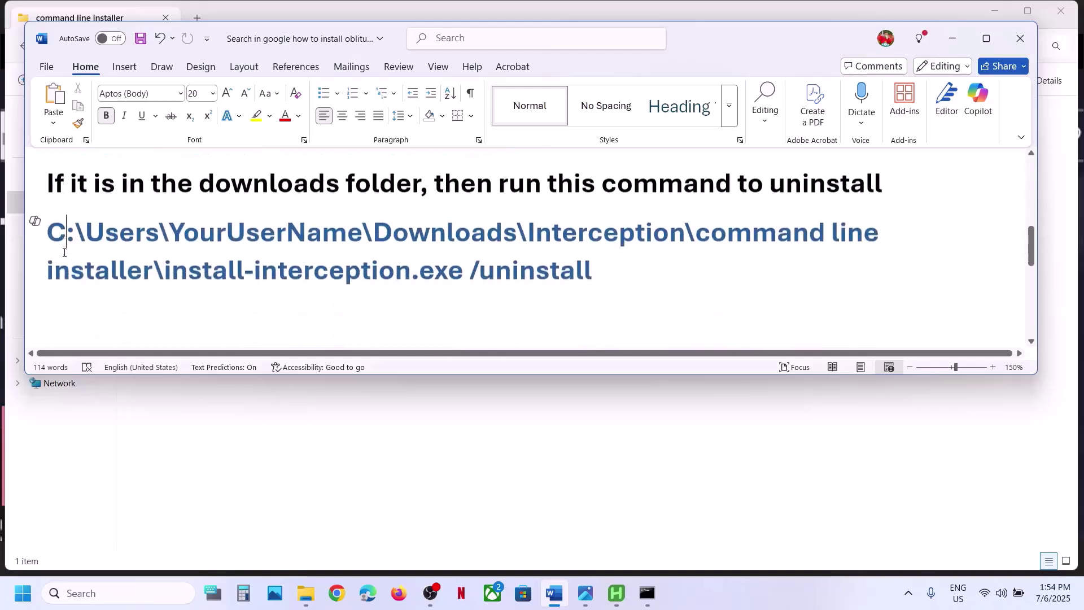
scroll(64, 253, down, 3)
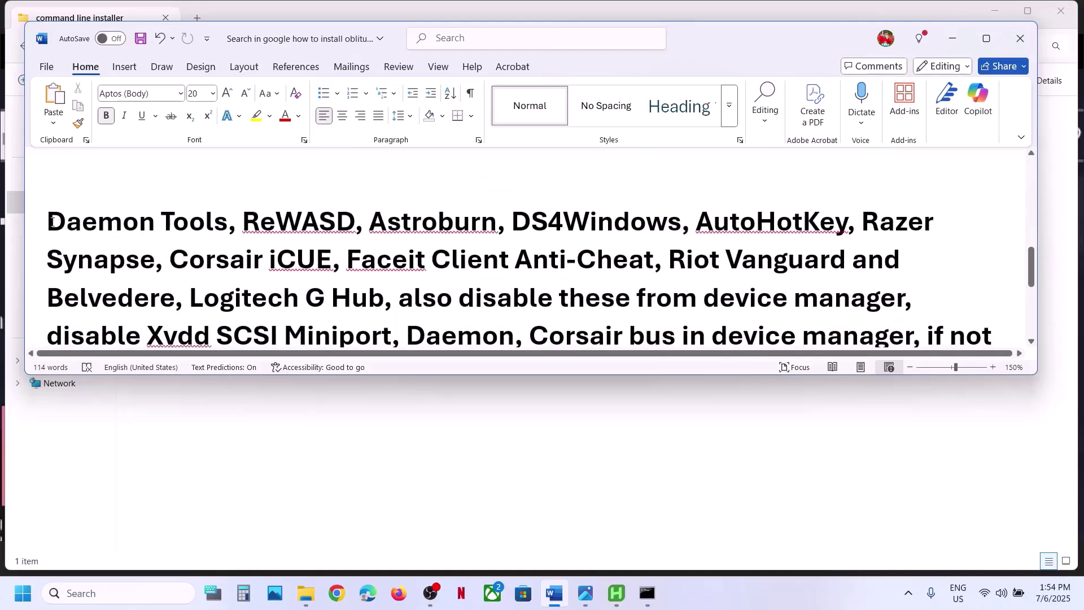
drag(50, 219, 386, 296)
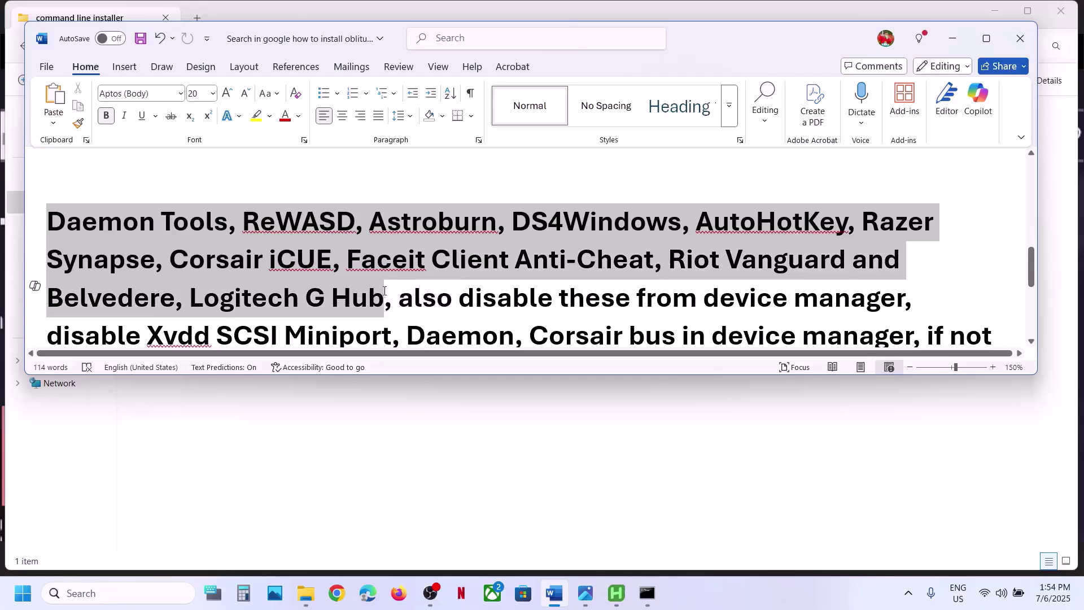
key(Right)
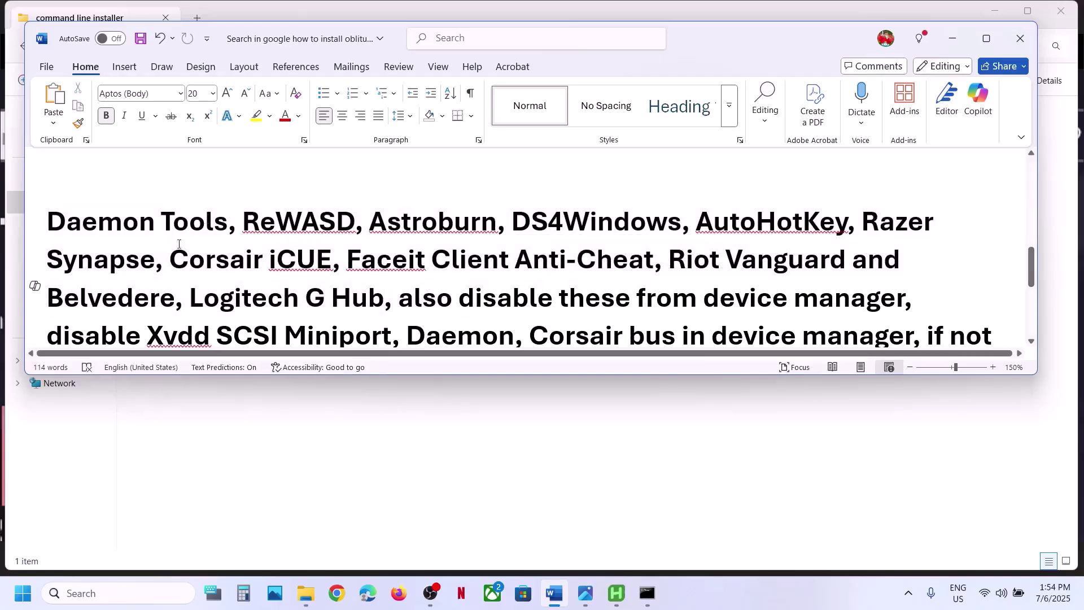
- In Task Manager, end the DAEMON Tools Lite Agent and DAEMON Tools Shell Extension processes
right_click(24, 606)
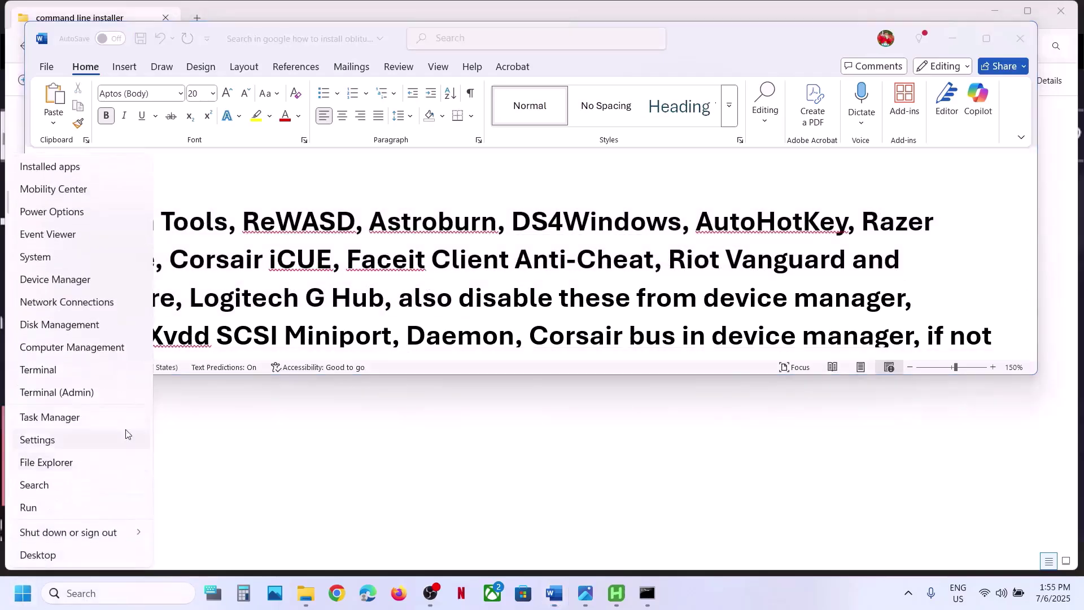
click(58, 418)
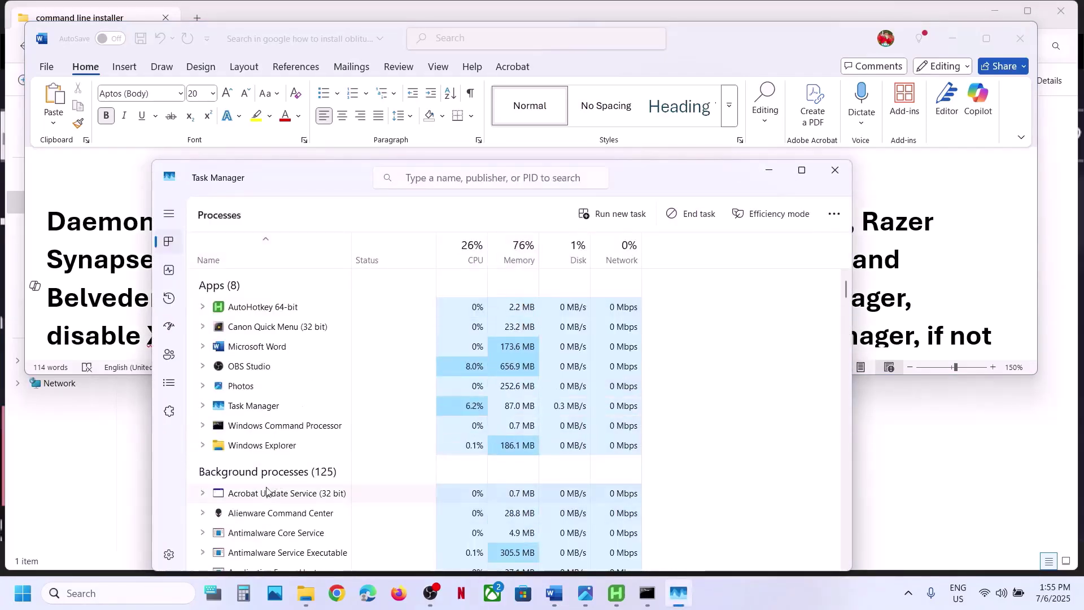
scroll(269, 489, down, 3)
scroll(267, 491, down, 3)
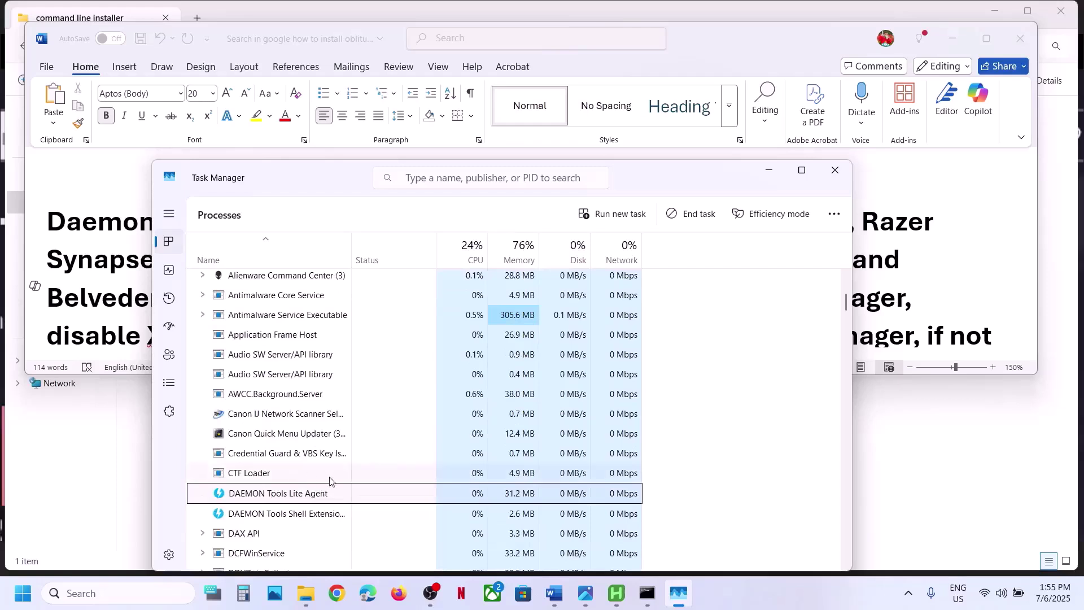
scroll(283, 497, down, 2)
right_click(302, 424)
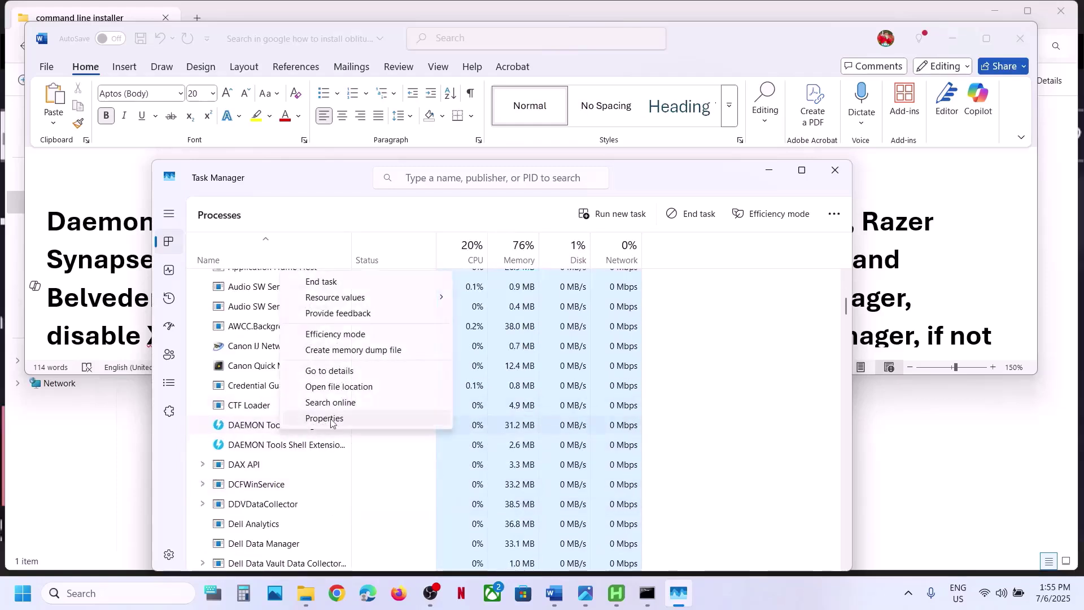
click(333, 287)
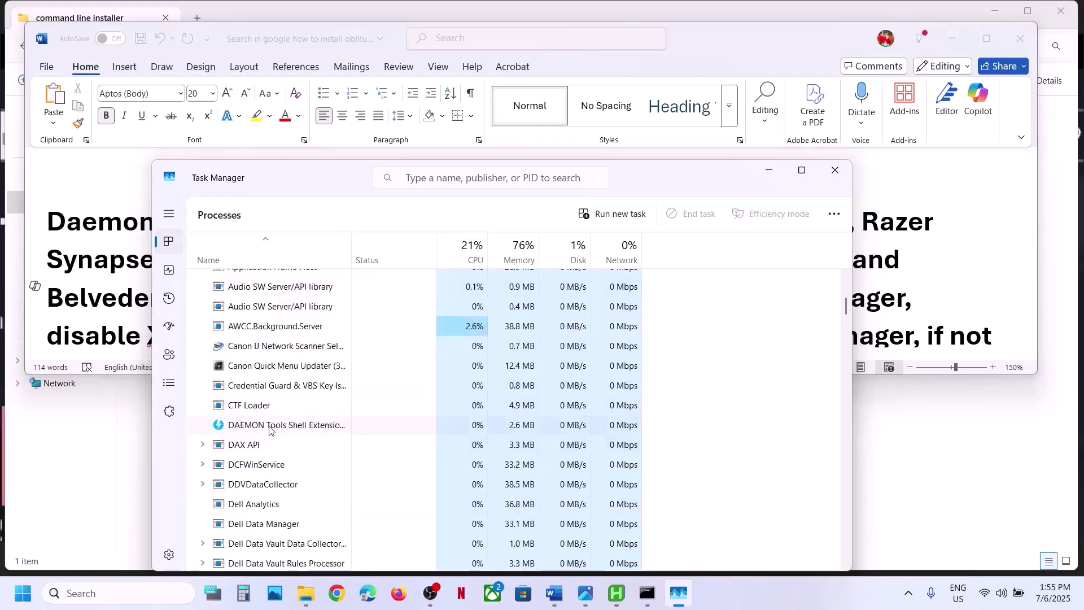
right_click(271, 427)
click(317, 278)
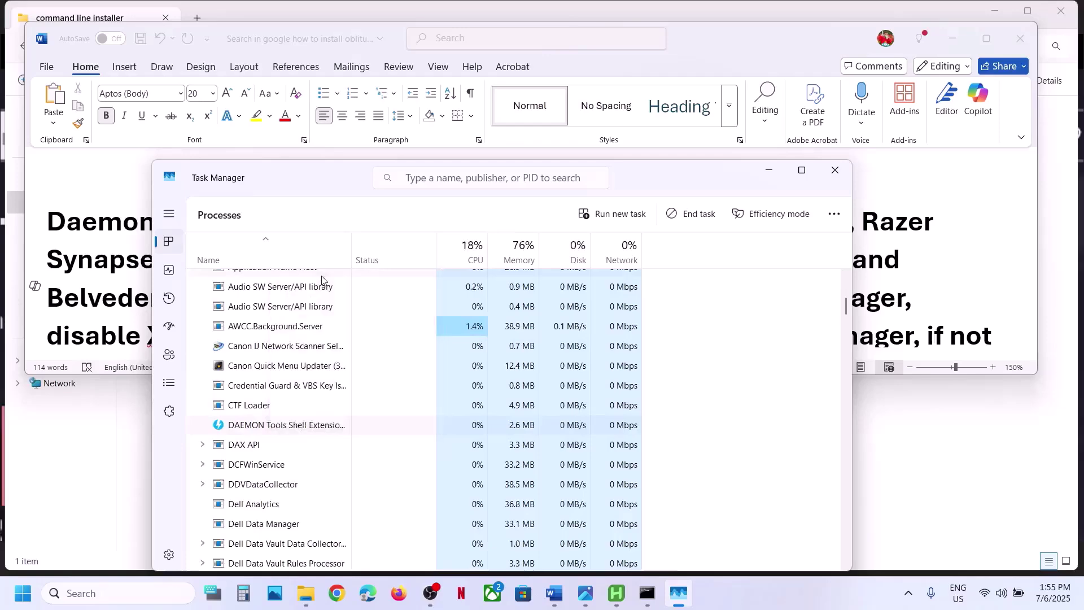
- Mark ReWASD in the checklist and end the reWASD process in Task Manager
click(554, 593)
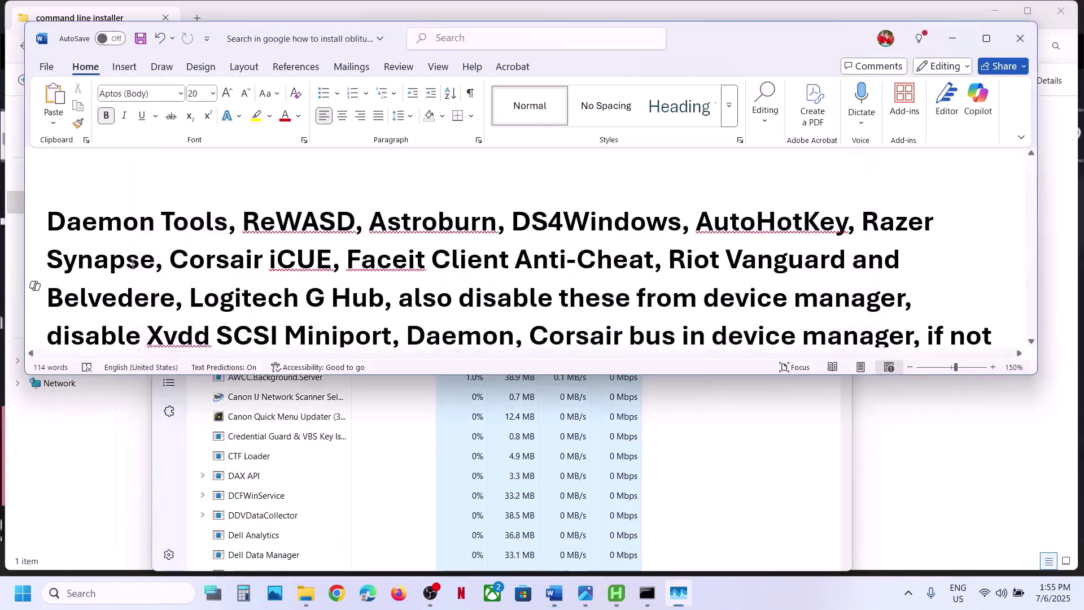
double_click(244, 232)
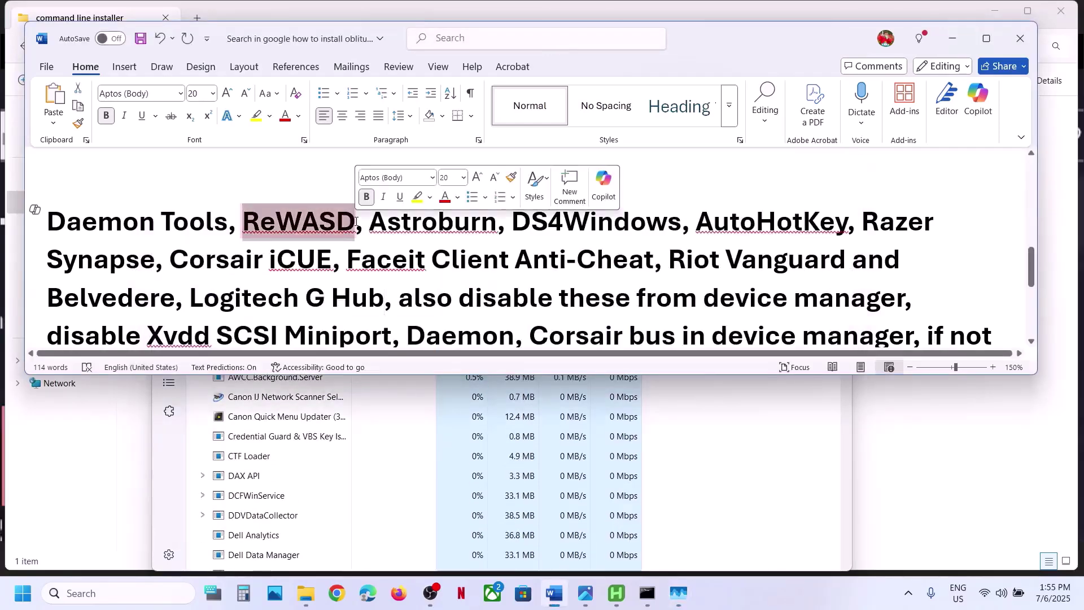
click(303, 458)
scroll(304, 458, down, 10)
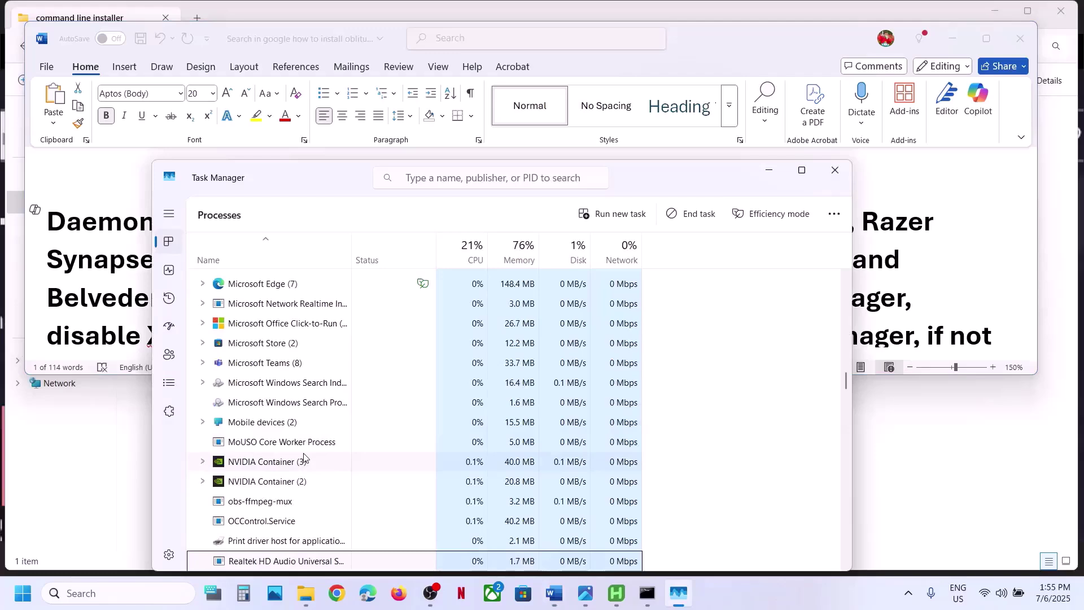
key(r)
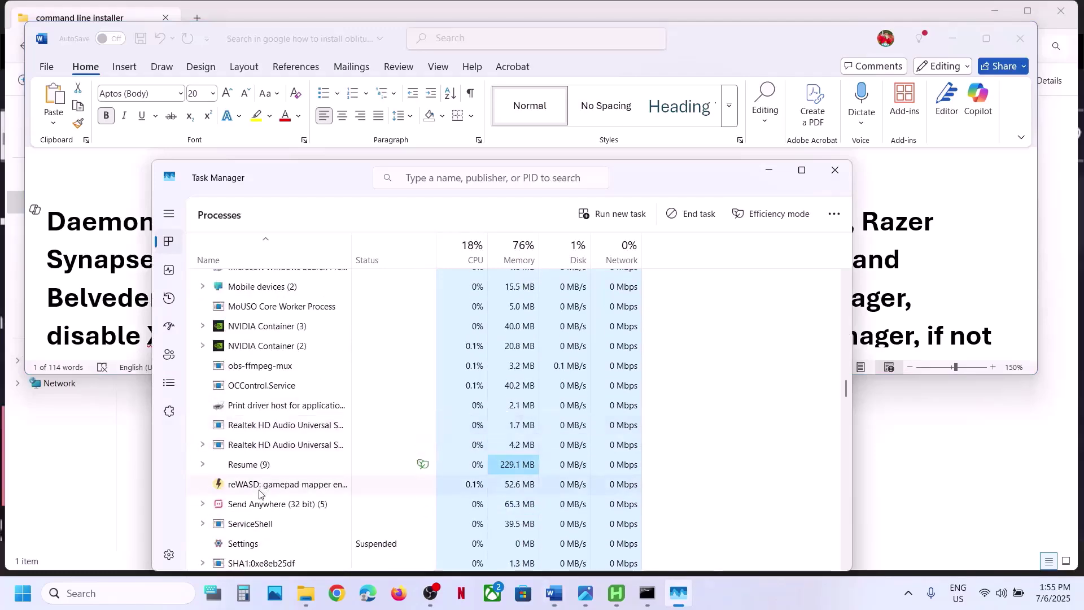
right_click(259, 493)
click(312, 345)
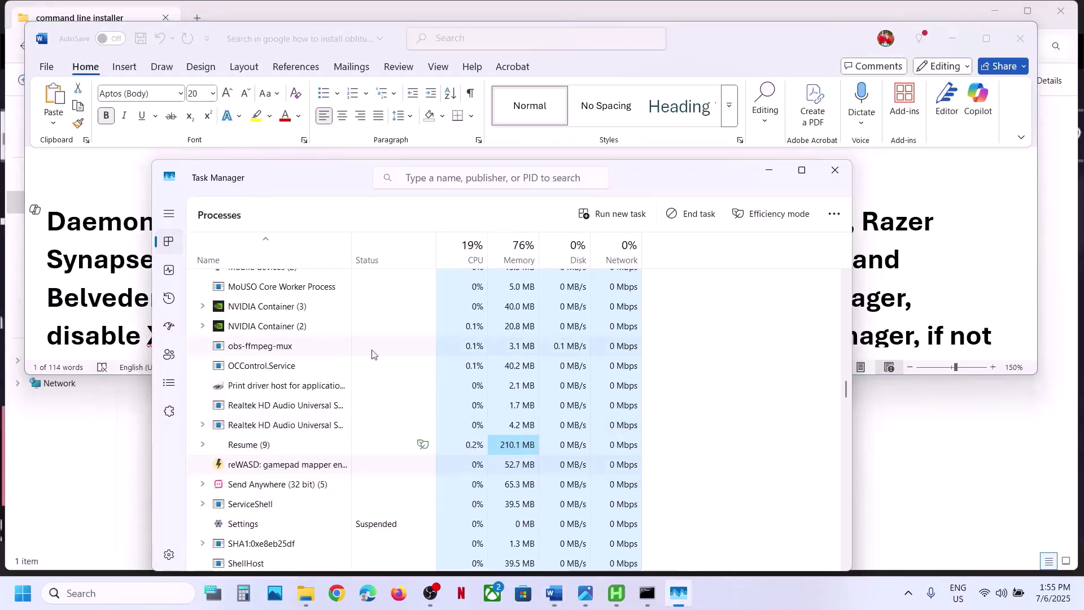
- End the DS4Windows and FACEIT processes, then return to the Word checklist
key(alt+Tab)
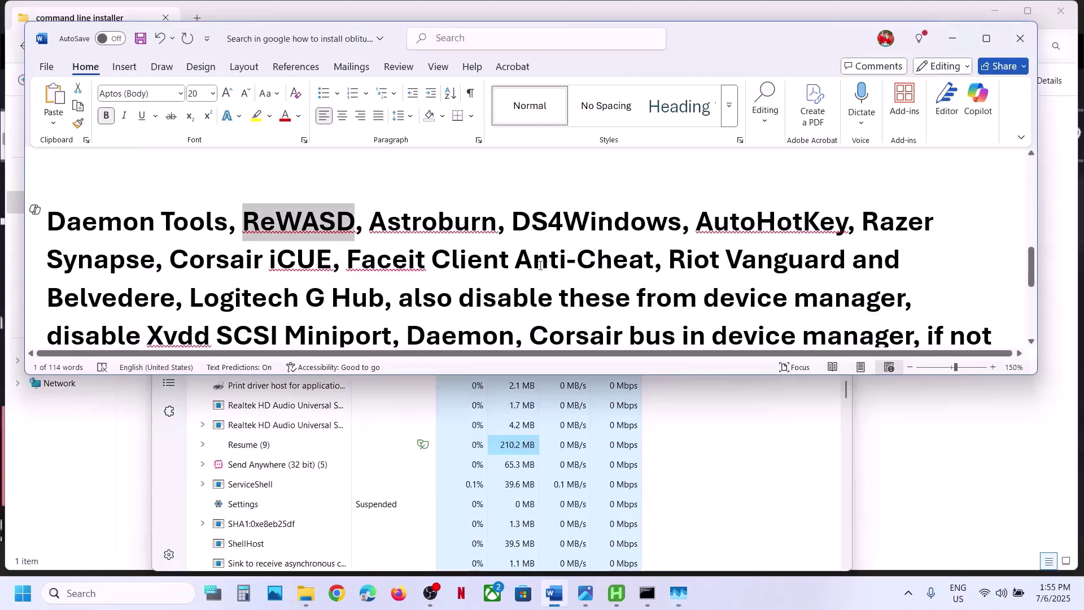
drag(372, 221, 685, 223)
click(354, 480)
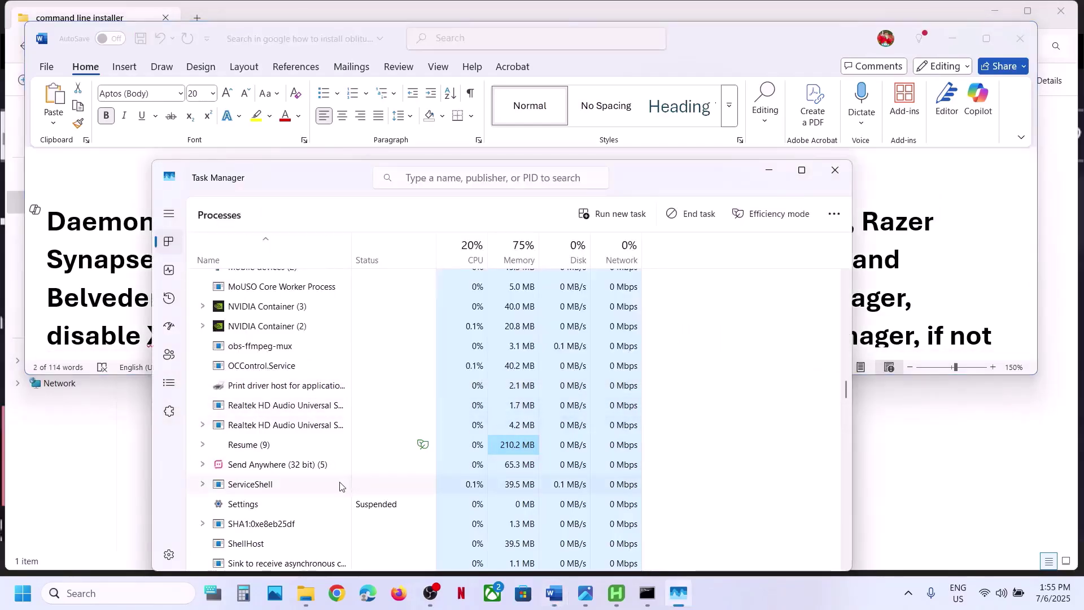
text(ds4)
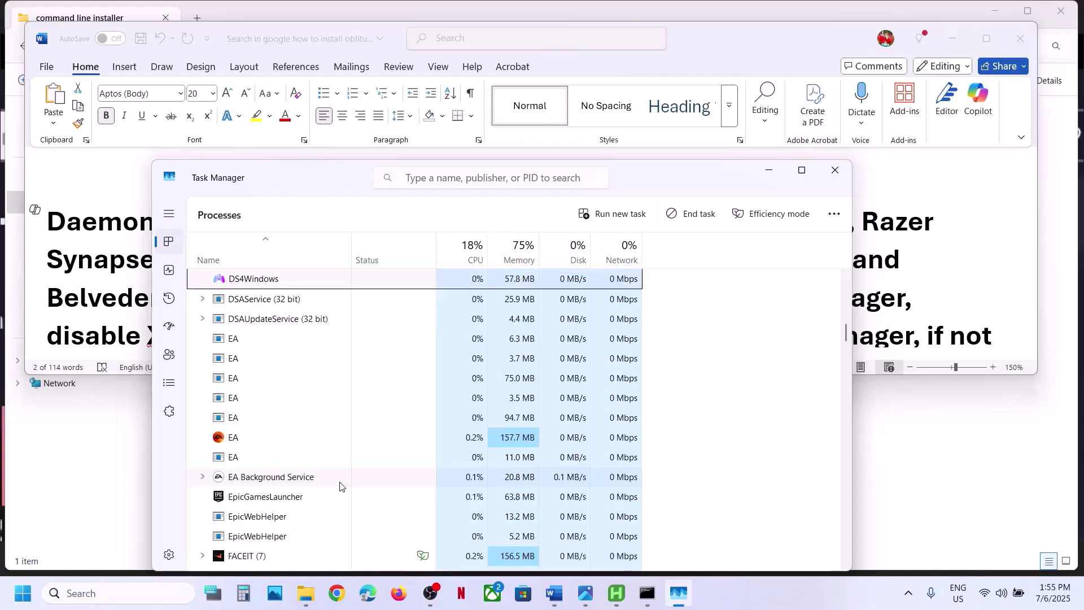
right_click(243, 285)
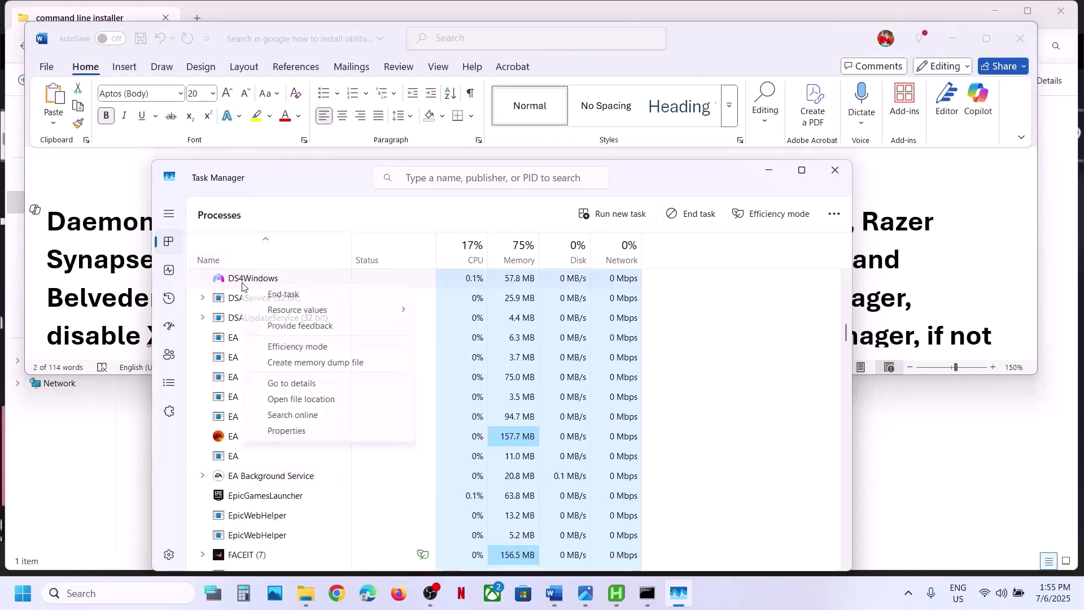
click(302, 298)
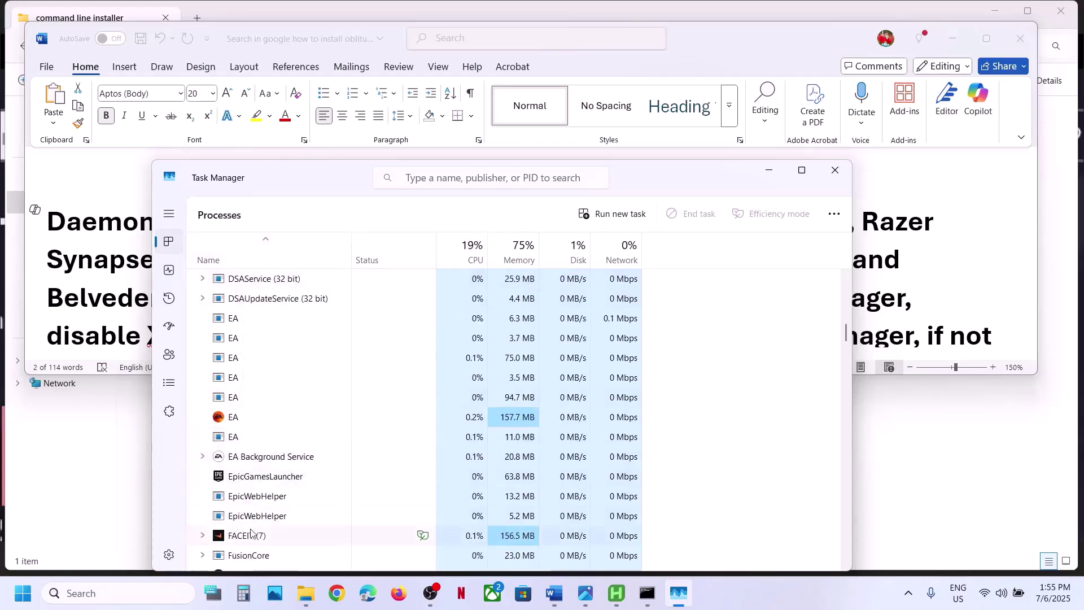
right_click(248, 537)
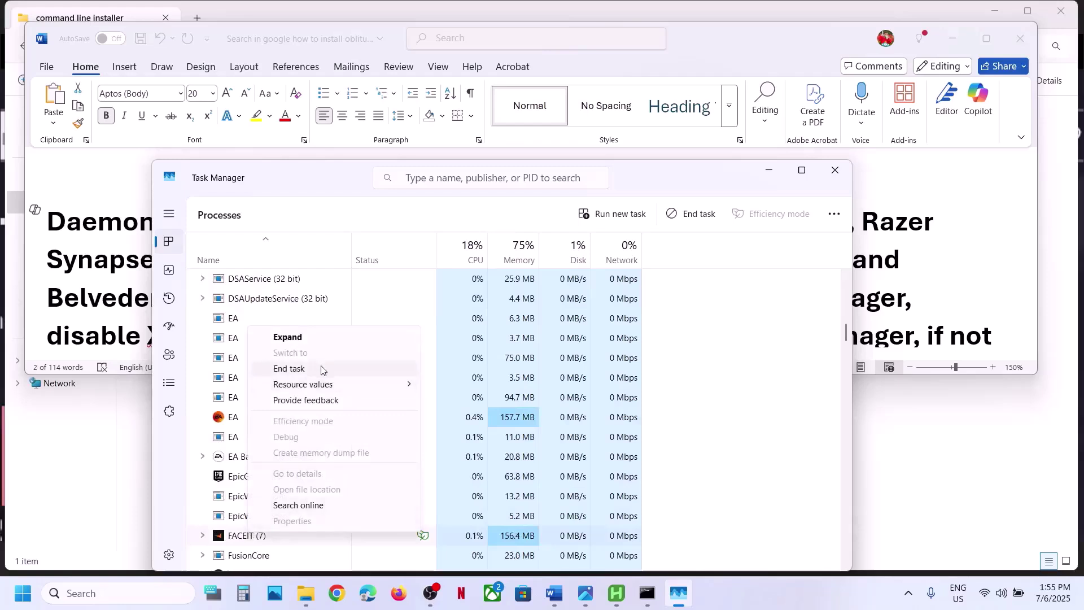
click(296, 370)
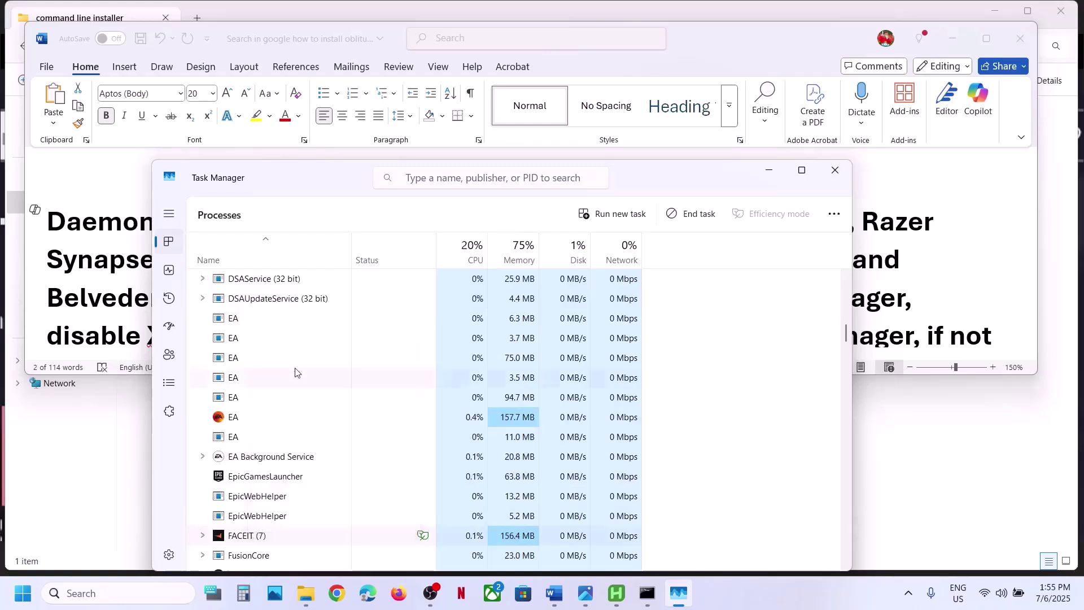
click(126, 305)
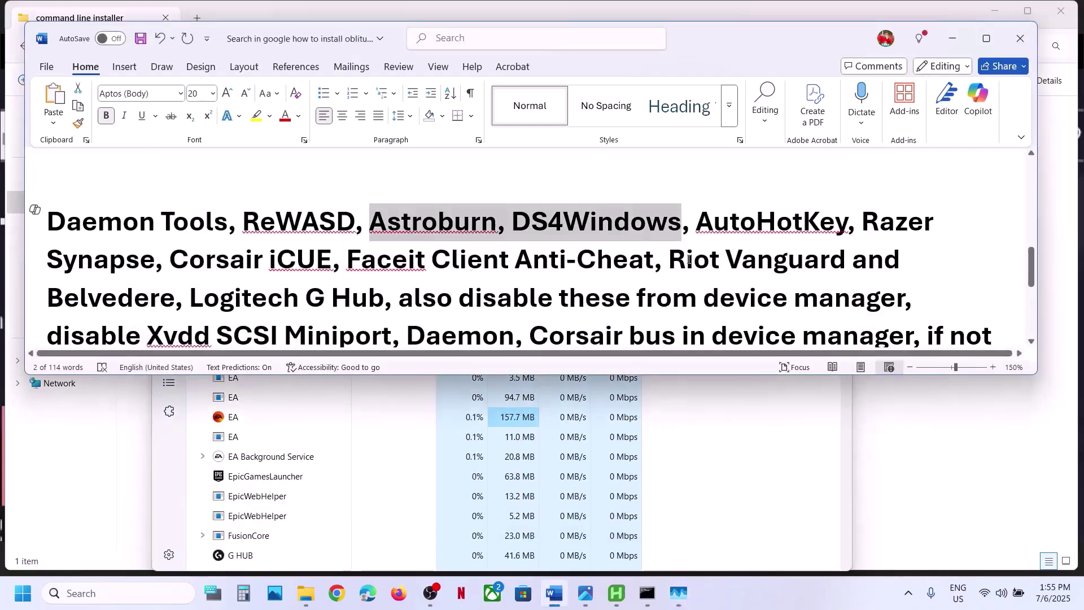
- Highlight Riot Vanguard and Logitech G Hub in the checklist, then close the AutoHotkey Dash window
drag(689, 260, 791, 260)
drag(249, 297, 425, 279)
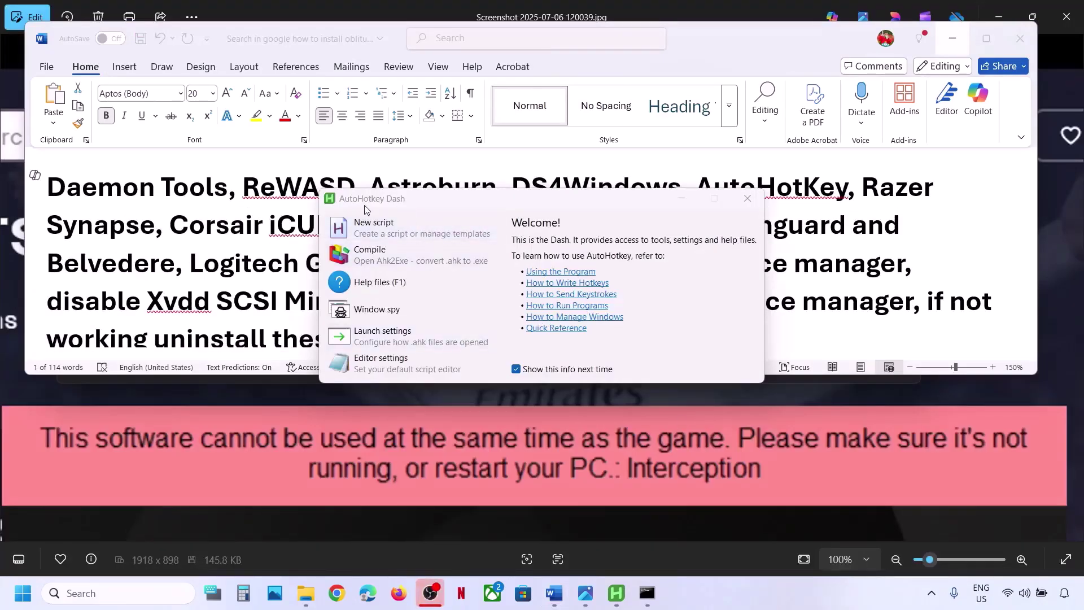
click(747, 199)
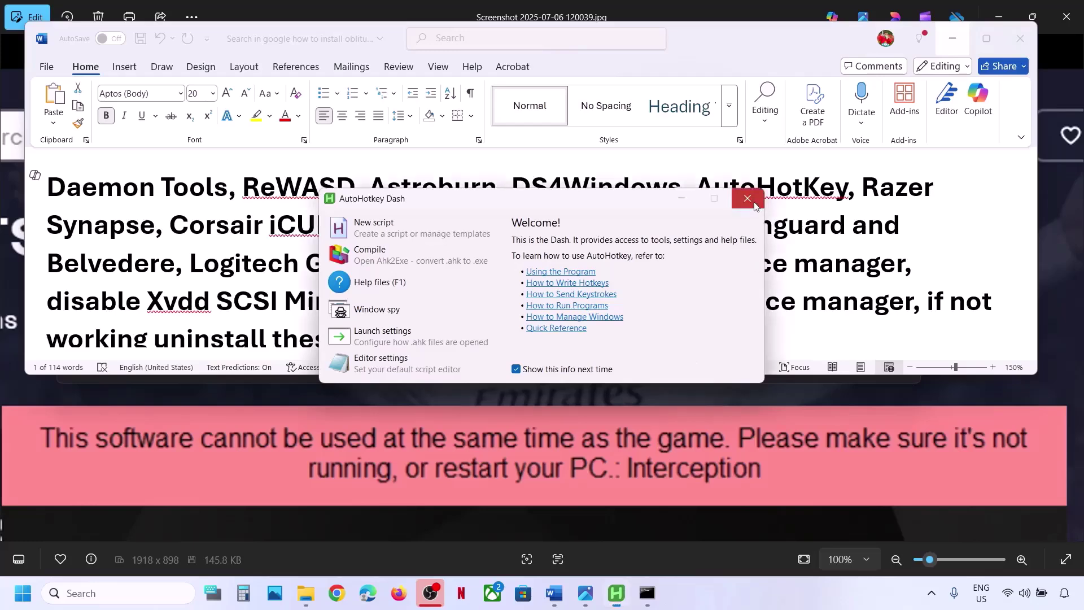
- Check the hidden tray apps, then open Task Manager from the taskbar and scroll its process list
click(932, 599)
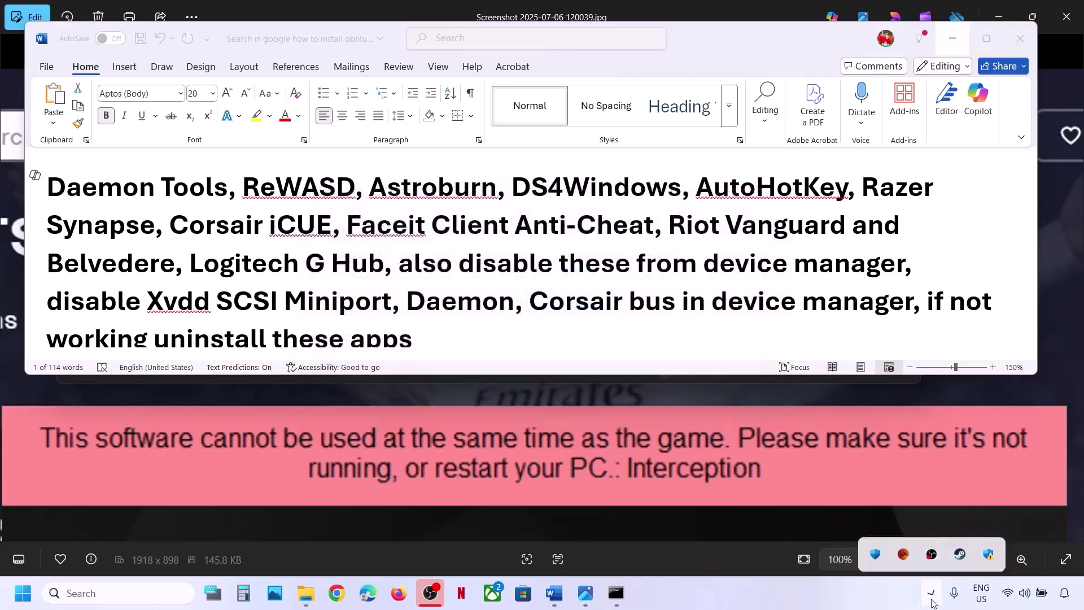
right_click(672, 581)
click(711, 541)
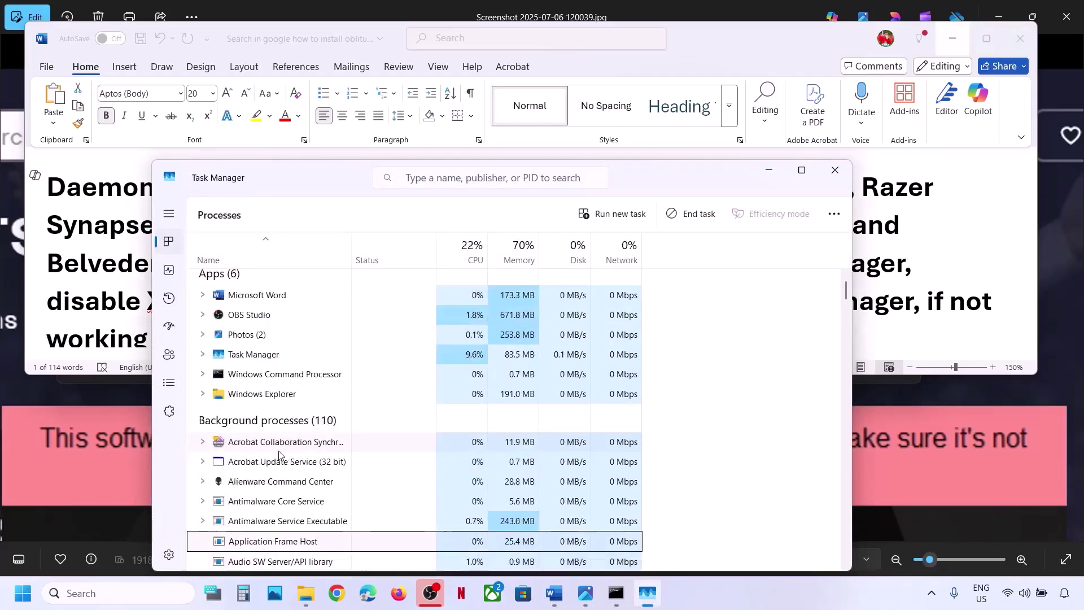
scroll(278, 455, down, 1)
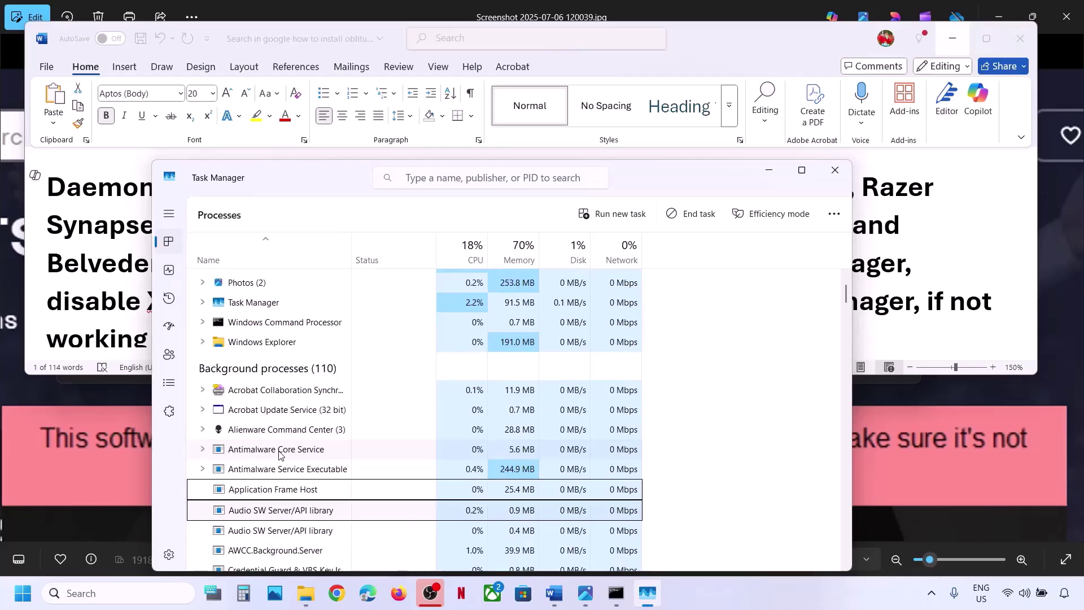
scroll(274, 520, down, 1)
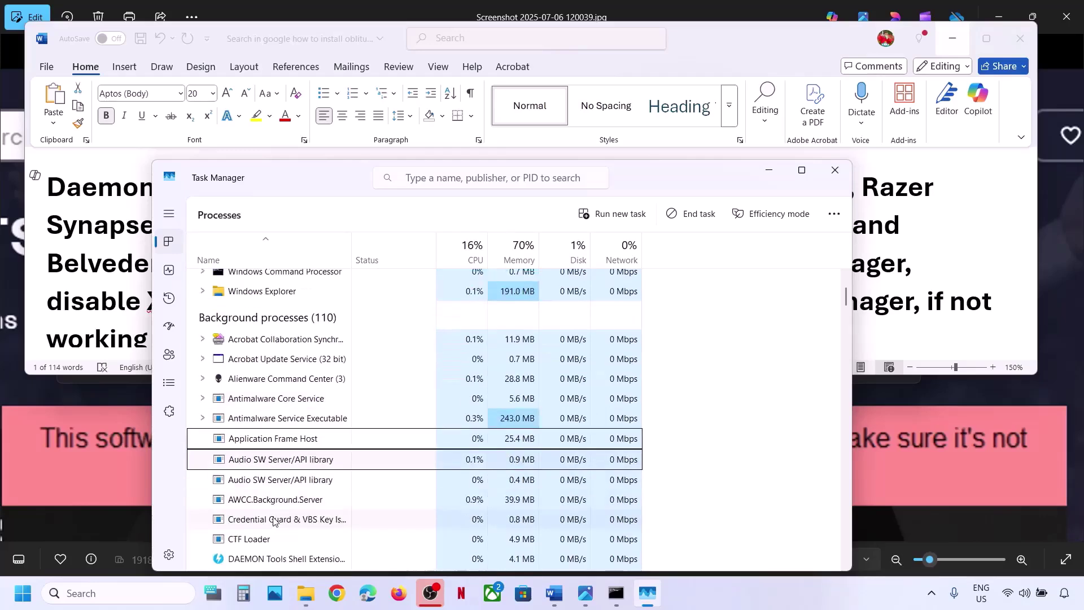
- Close Task Manager and highlight AutoHotKey and the Daemon Tools-to-Logitech G Hub app list in Word
click(835, 170)
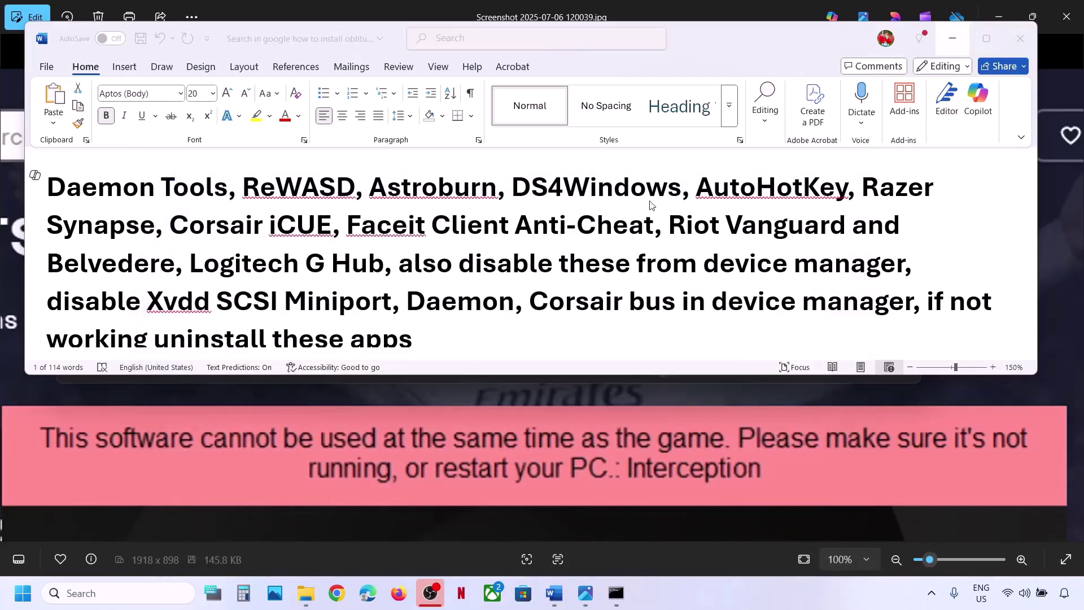
double_click(701, 199)
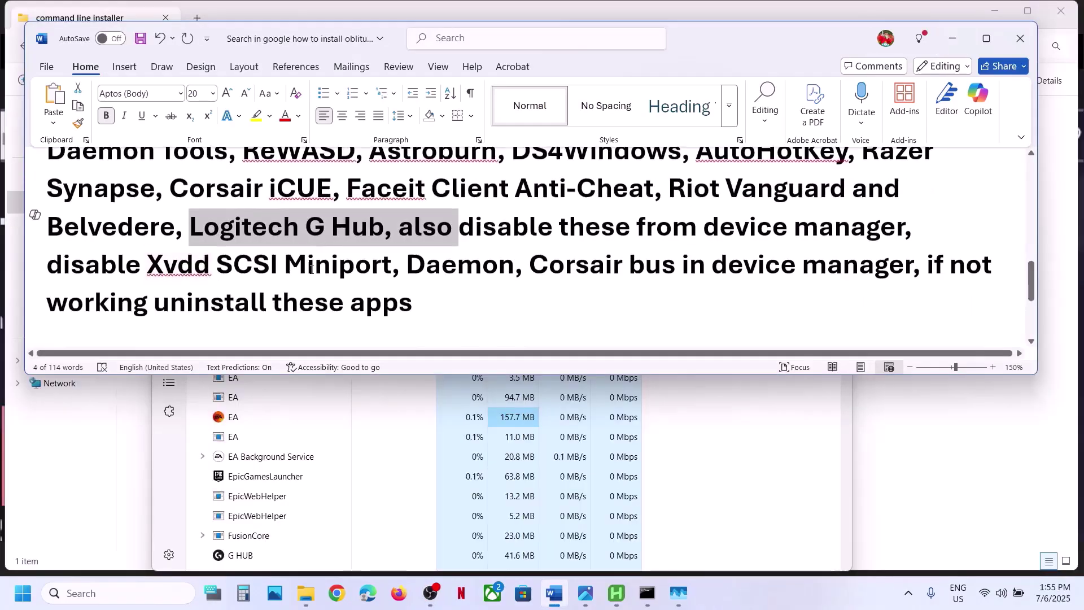
scroll(312, 270, up, 2)
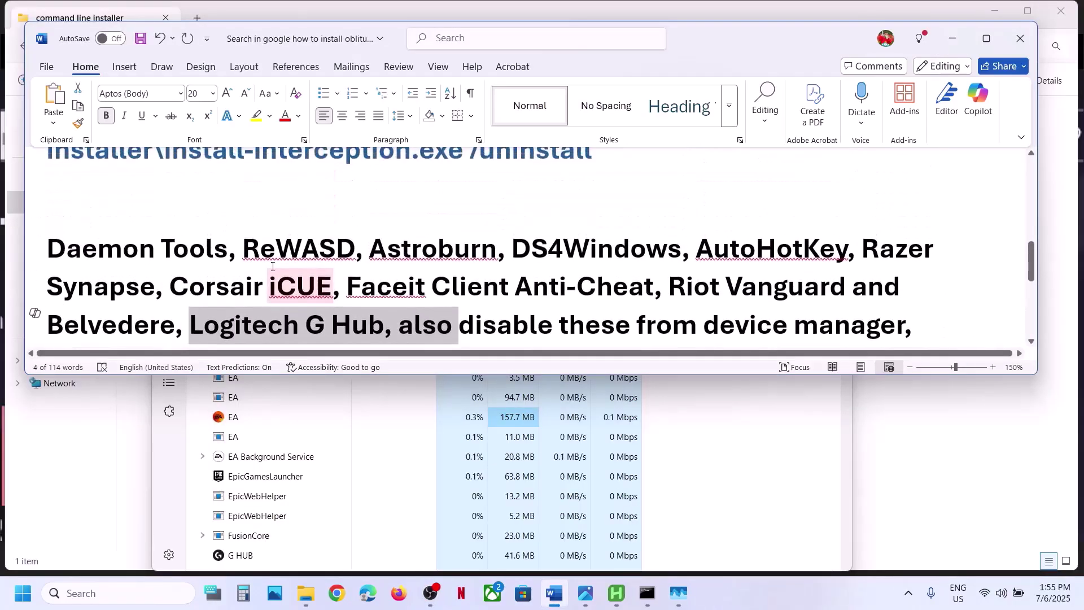
drag(49, 249, 384, 326)
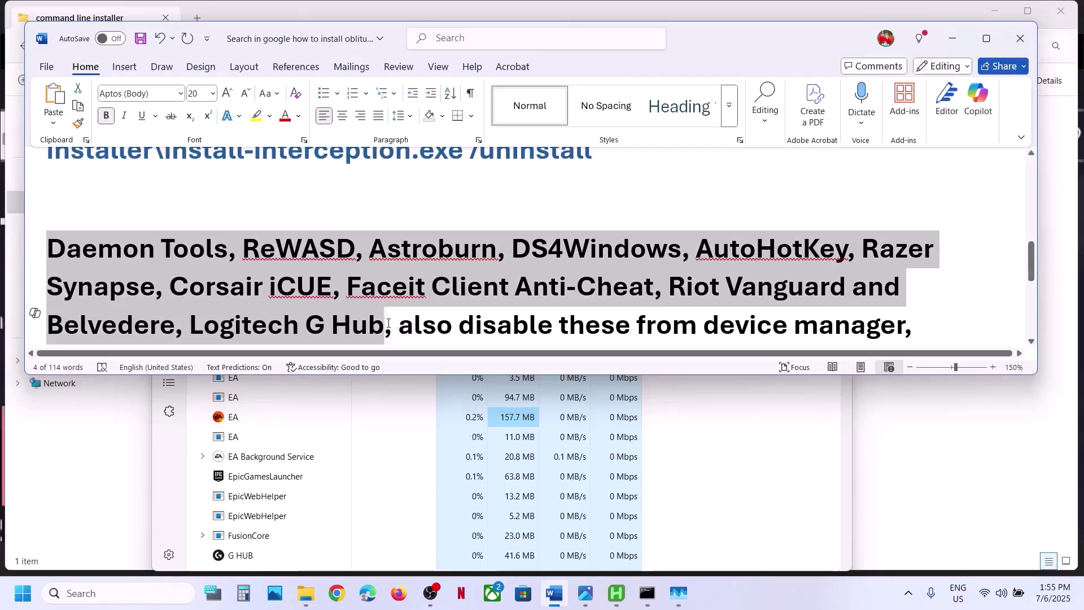
scroll(339, 282, down, 1)
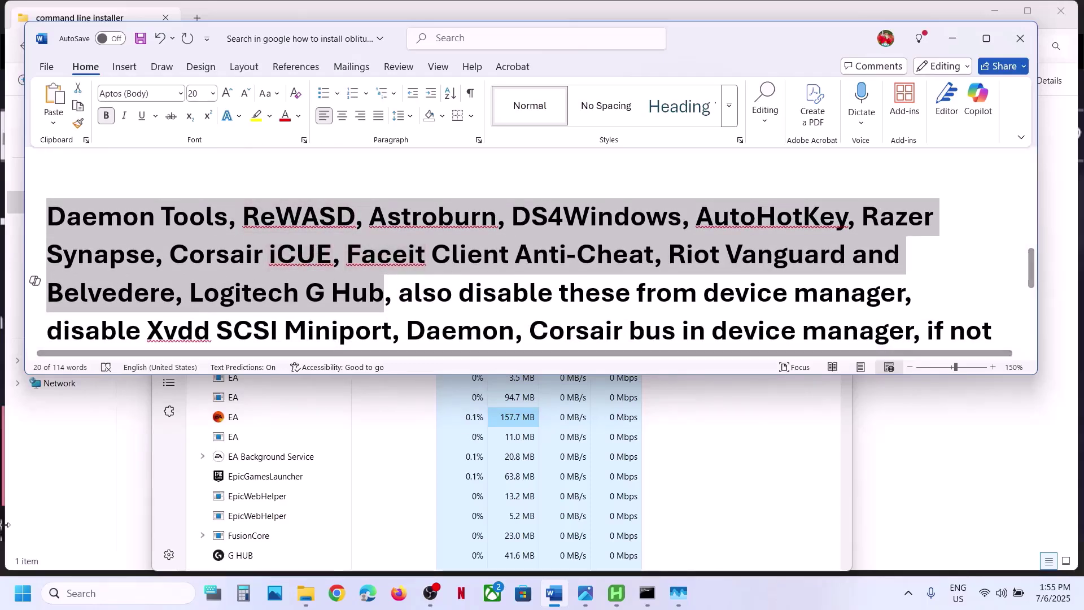
- Open Device Manager from the Start button's quick-link menu
right_click(28, 603)
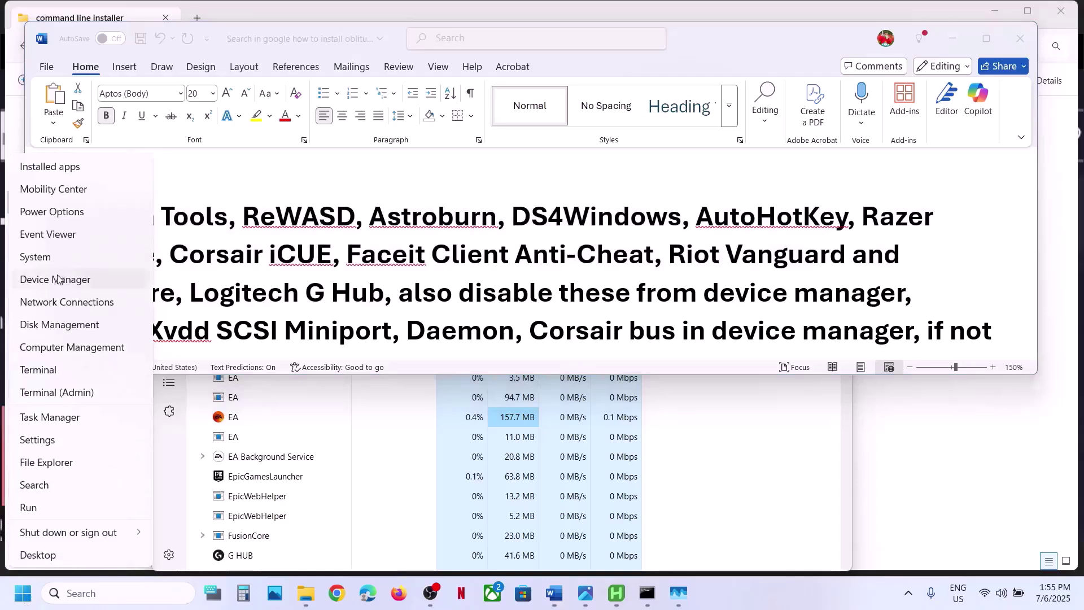
click(58, 280)
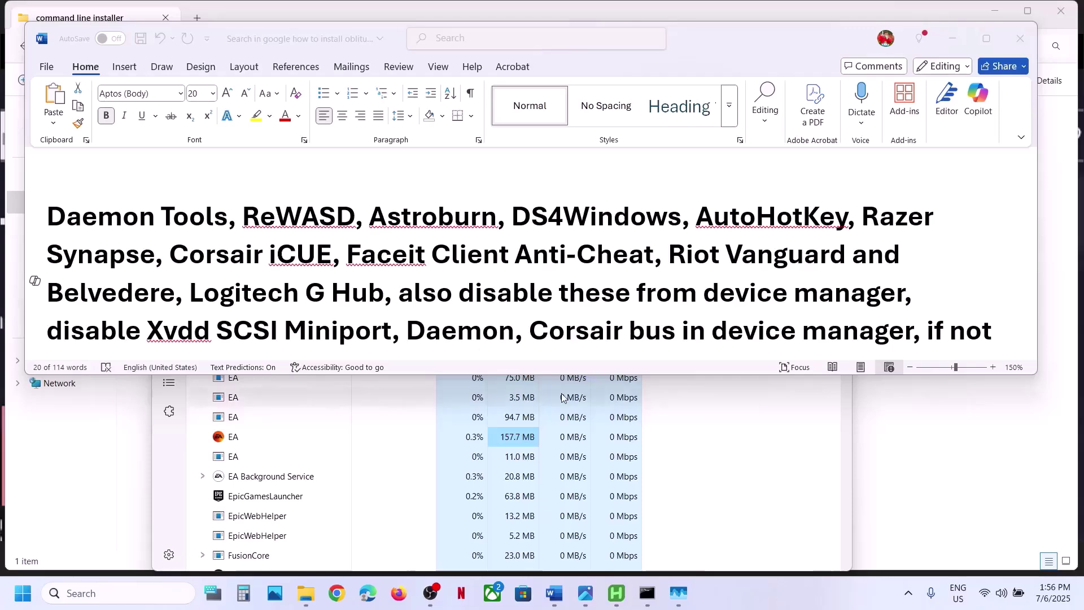
right_click(24, 600)
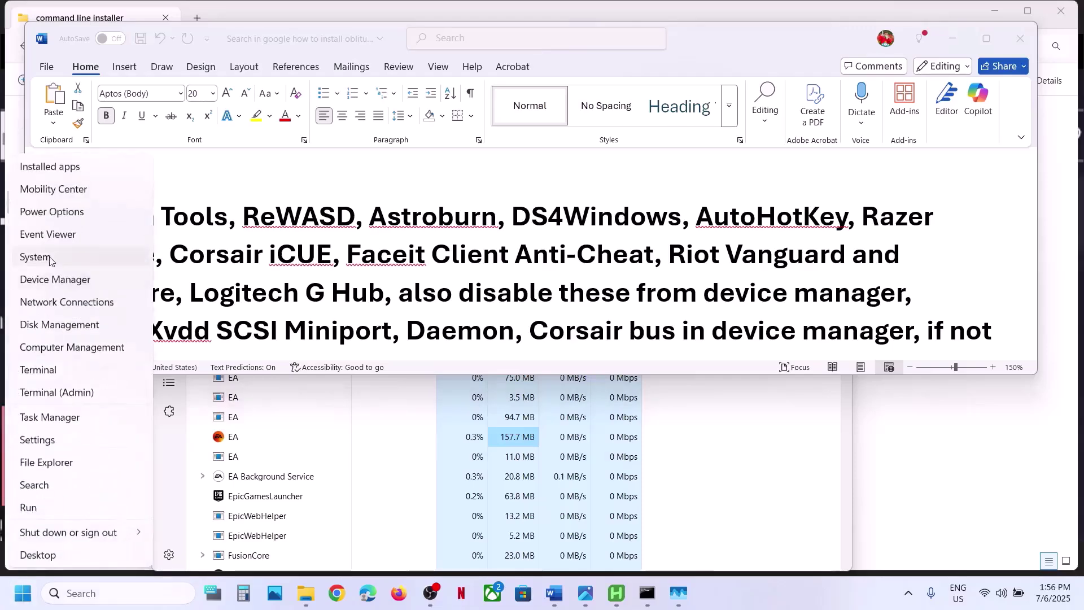
click(305, 254)
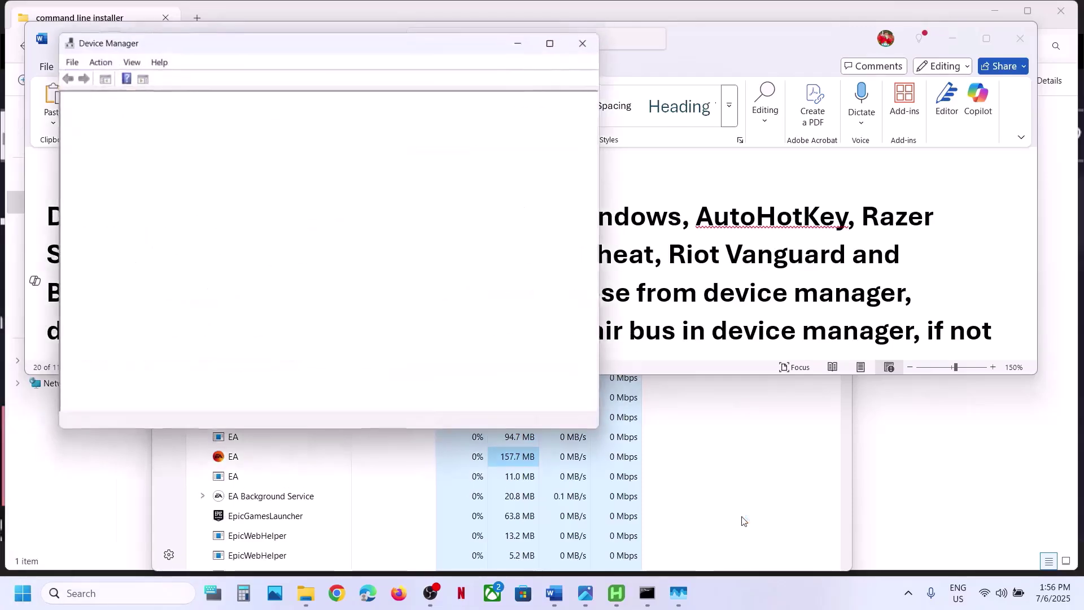
- Under Storage controllers, disable the DAEMON Tools Lite Virtual SCSI Bus and confirm
scroll(129, 273, down, 1)
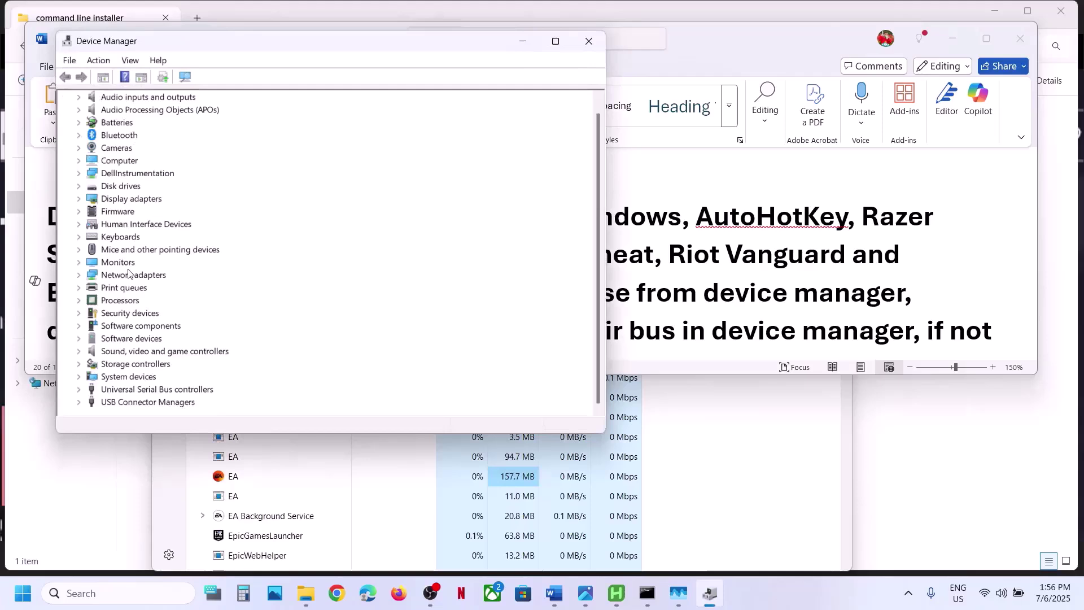
click(127, 354)
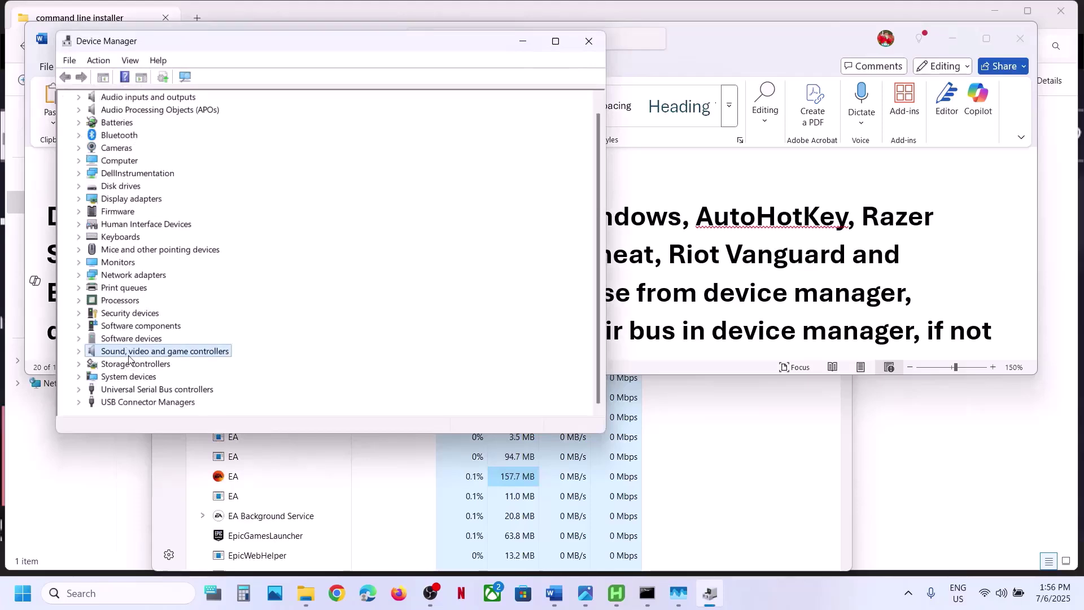
click(101, 367)
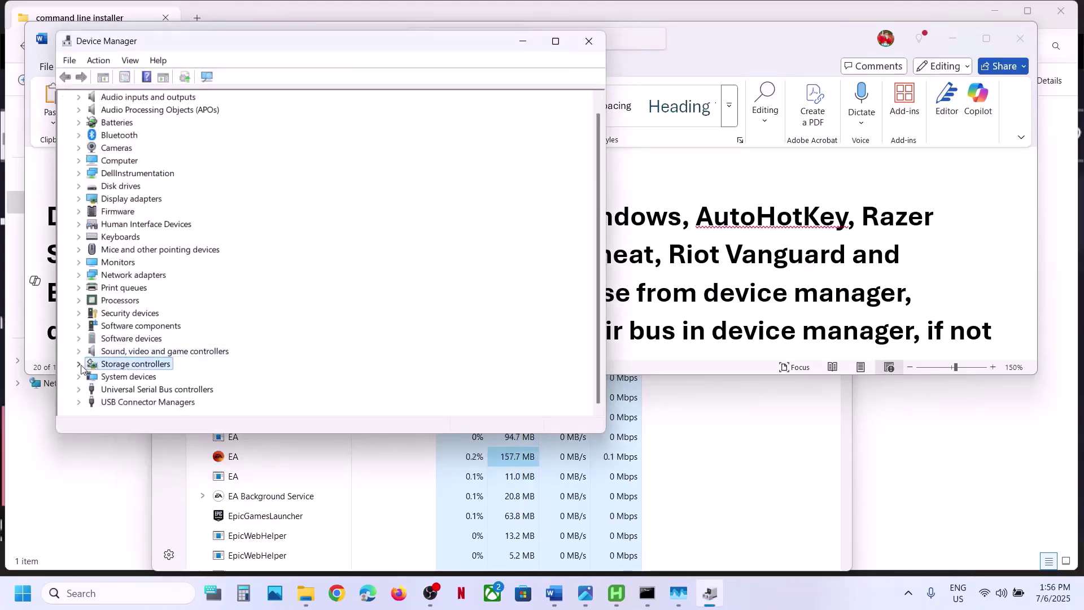
click(79, 366)
click(156, 367)
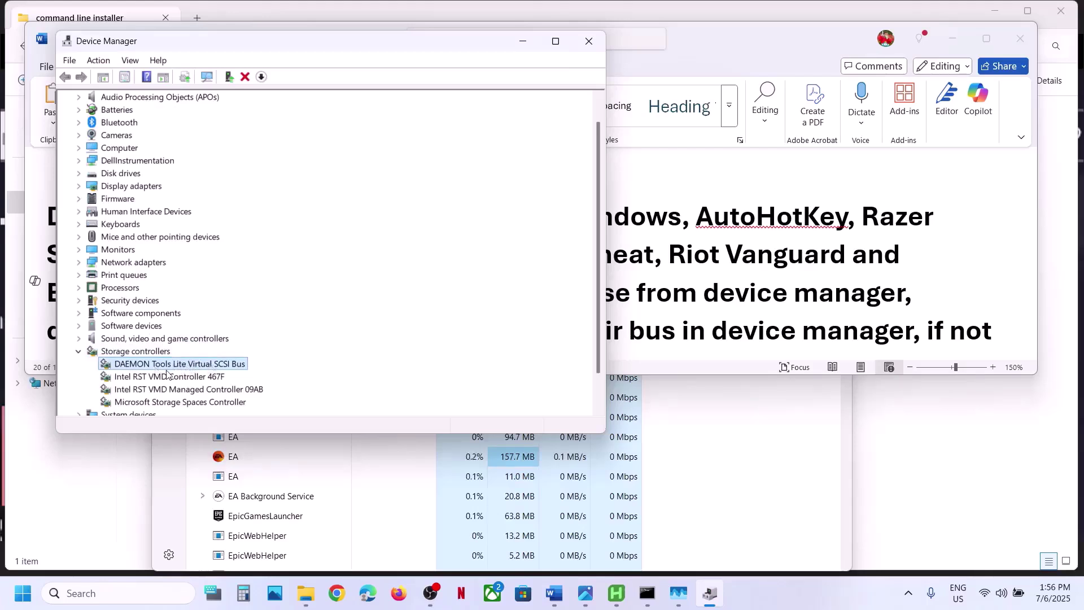
right_click(164, 367)
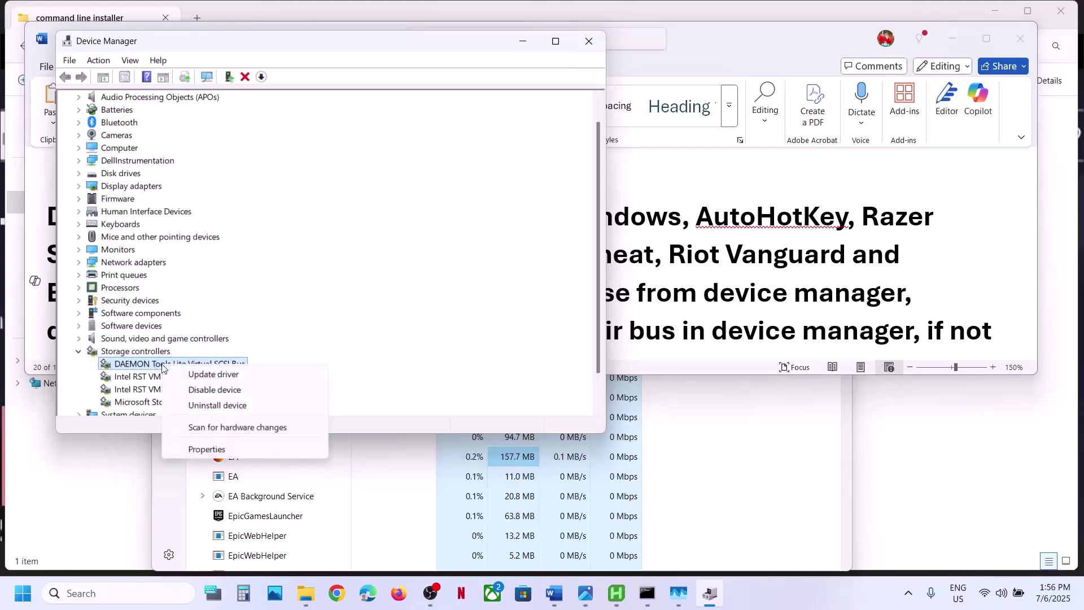
click(209, 390)
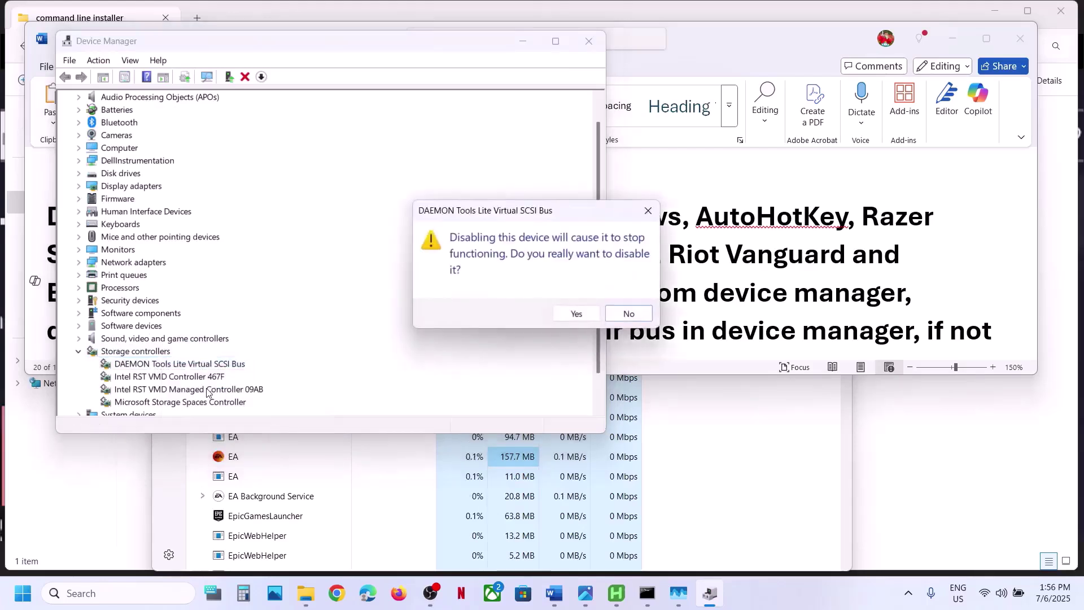
click(585, 313)
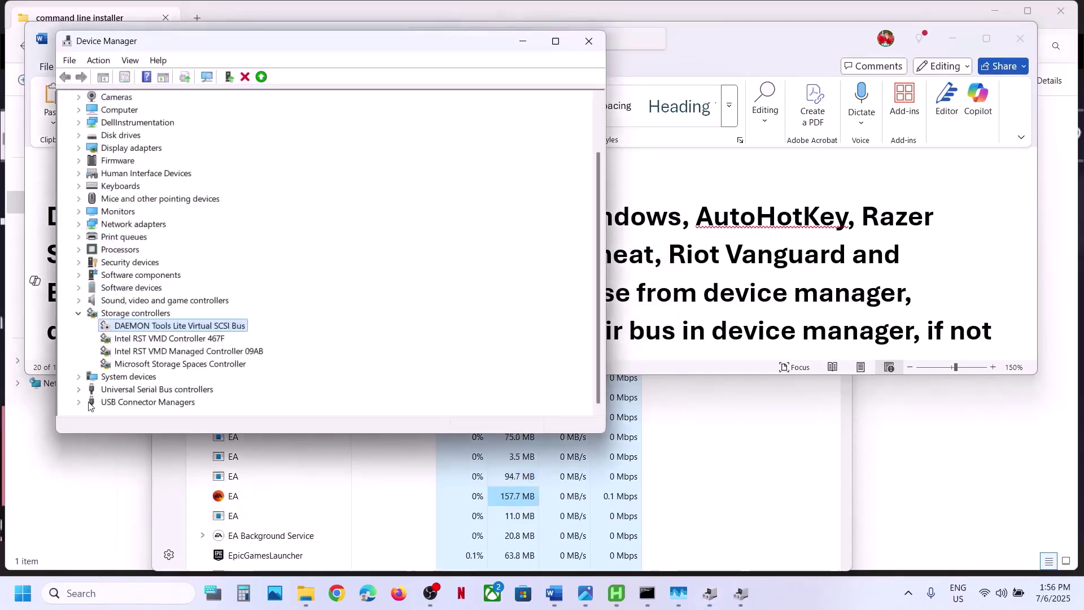
- Under Universal Serial Bus controllers, disable the DAEMON Tools Lite Virtual USB Bus, then minimise Device Manager
click(82, 390)
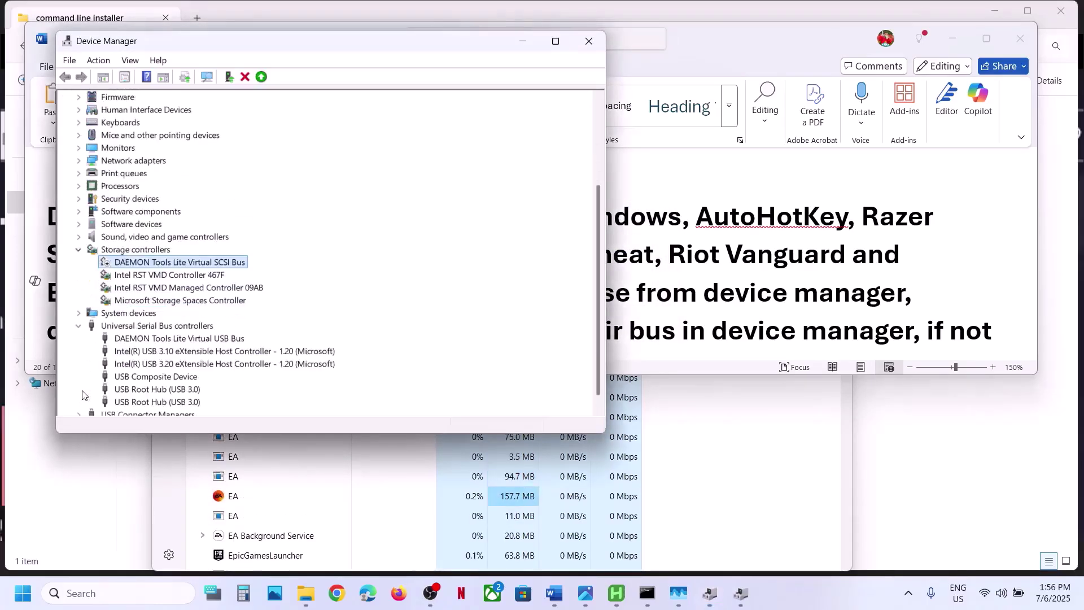
click(164, 340)
right_click(164, 339)
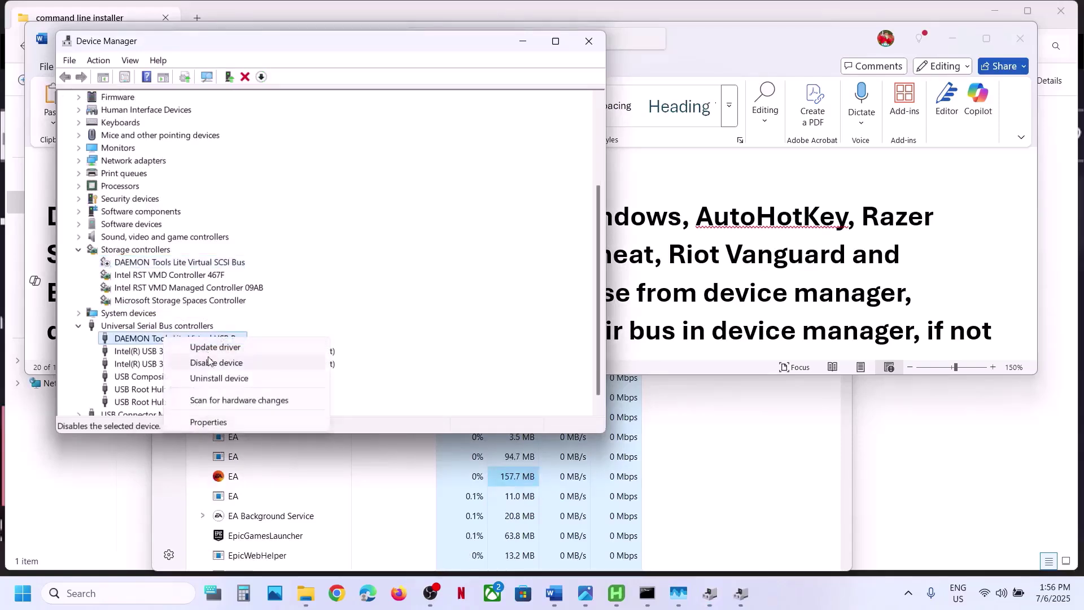
click(209, 362)
click(559, 317)
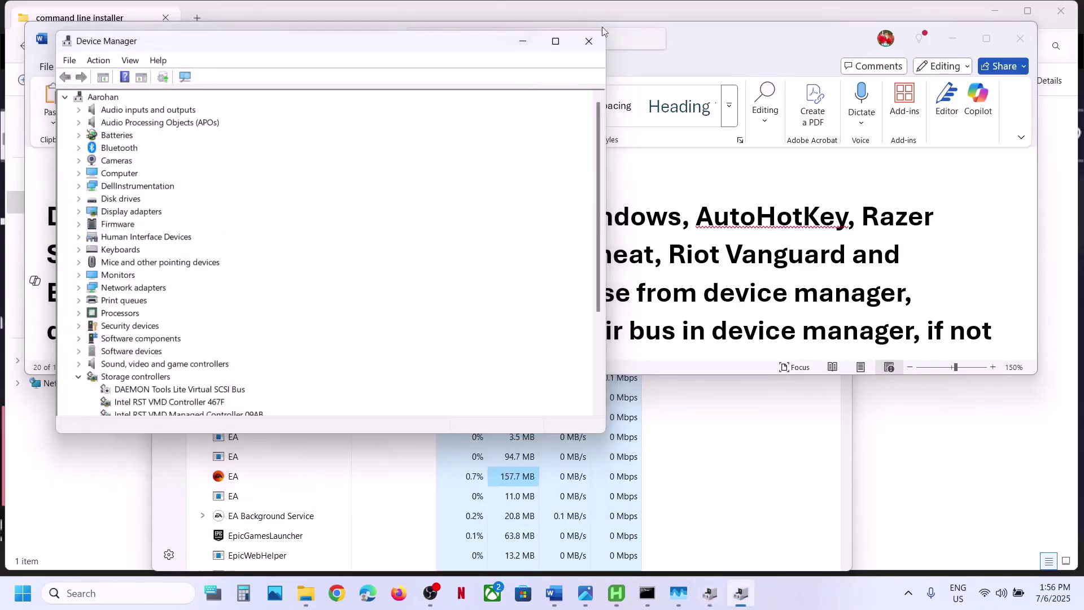
click(523, 41)
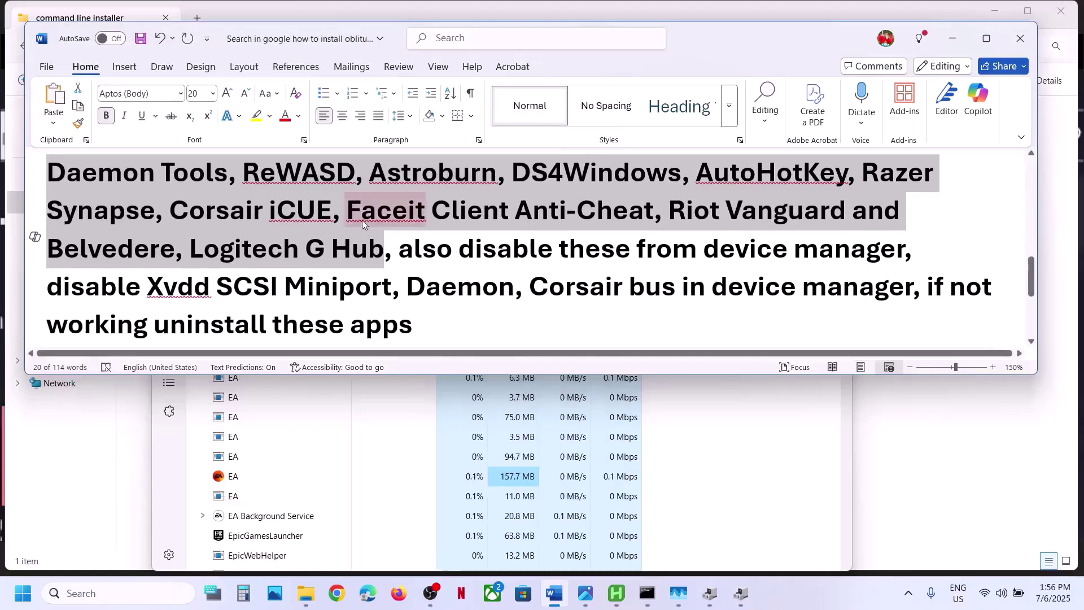
- Highlight the app list, 'Xvdd SCSI Miniport', 'Daemon' and 'if not working uninstall these apps' in the checklist
click(50, 176)
drag(50, 176, 384, 251)
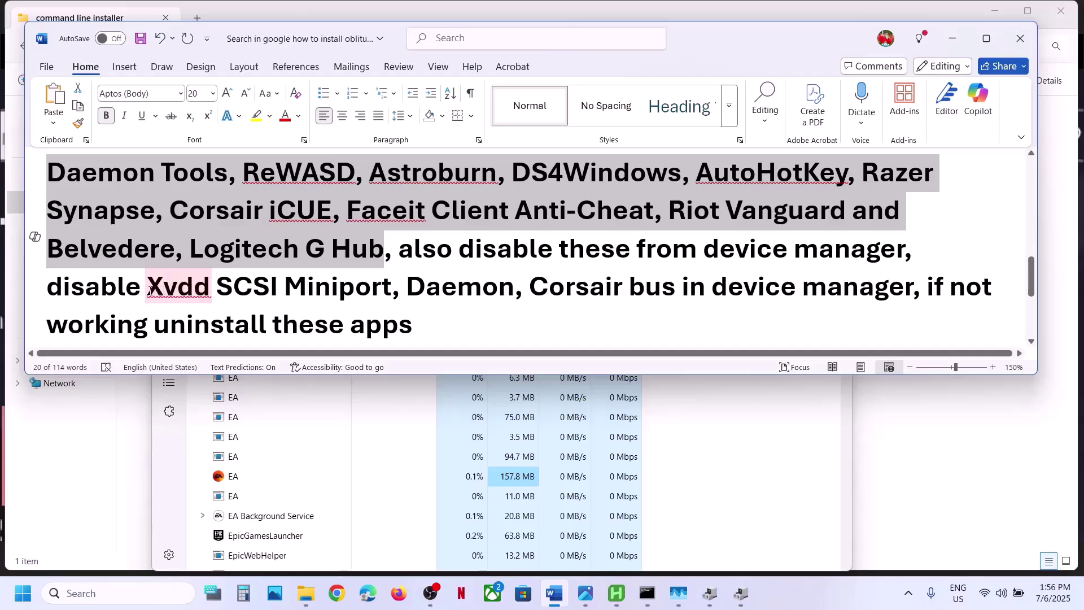
drag(149, 289, 331, 290)
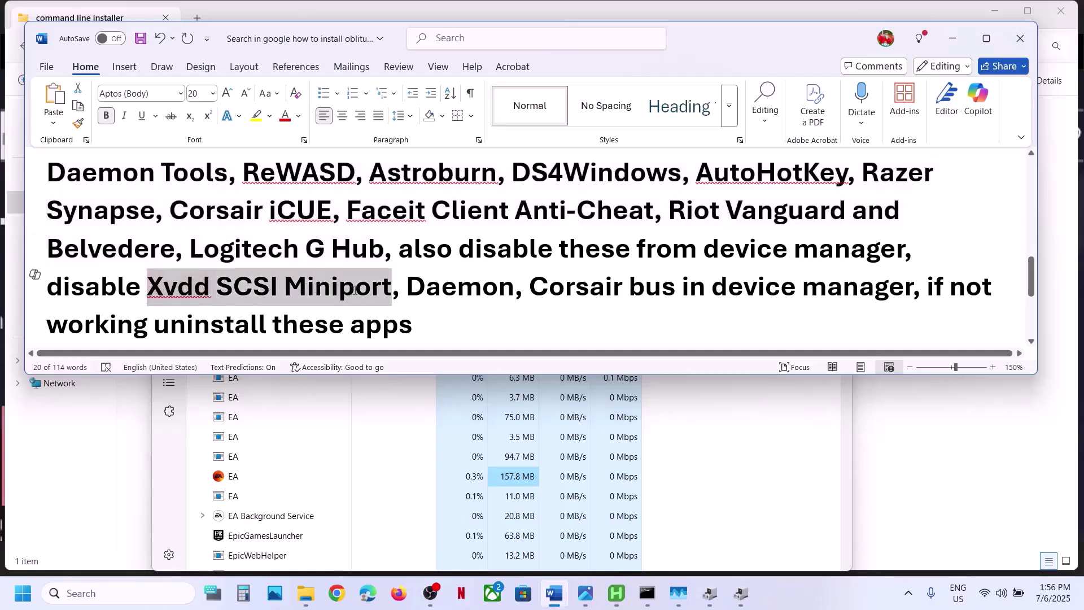
drag(426, 290, 913, 289)
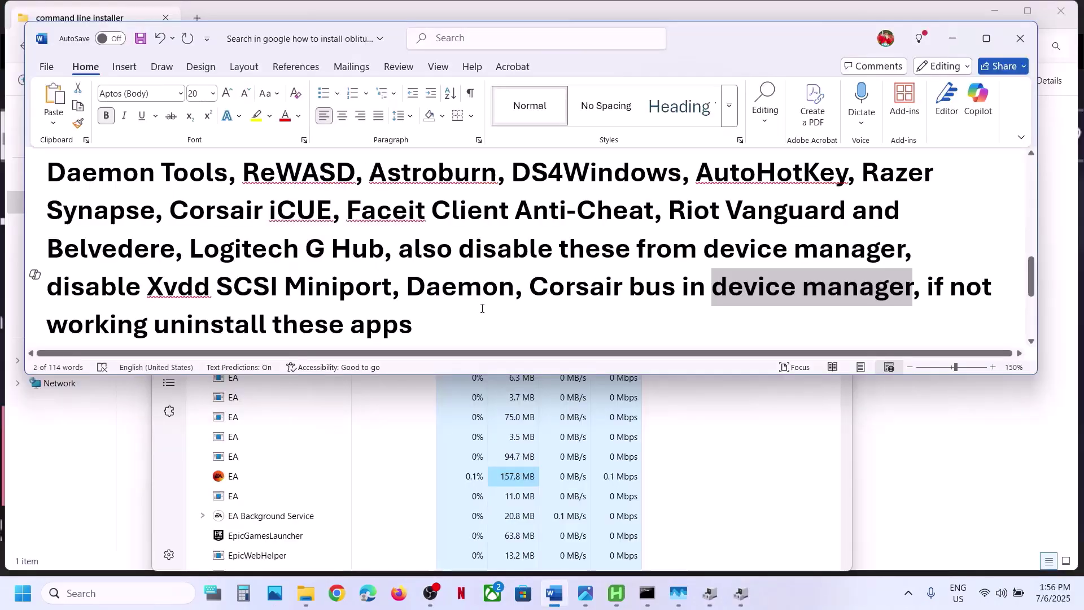
click(791, 300)
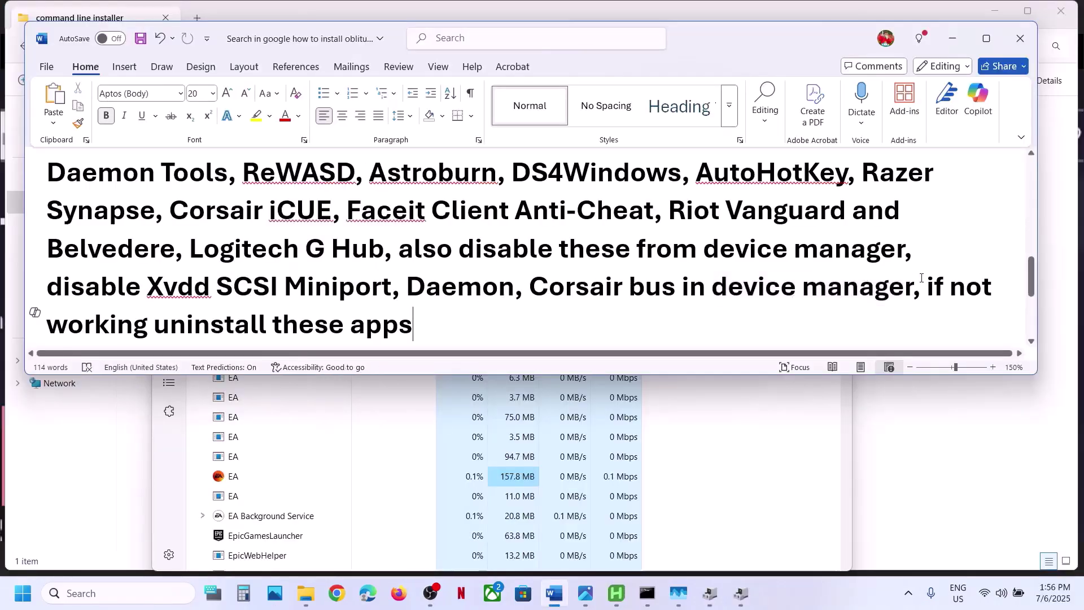
drag(924, 280, 422, 311)
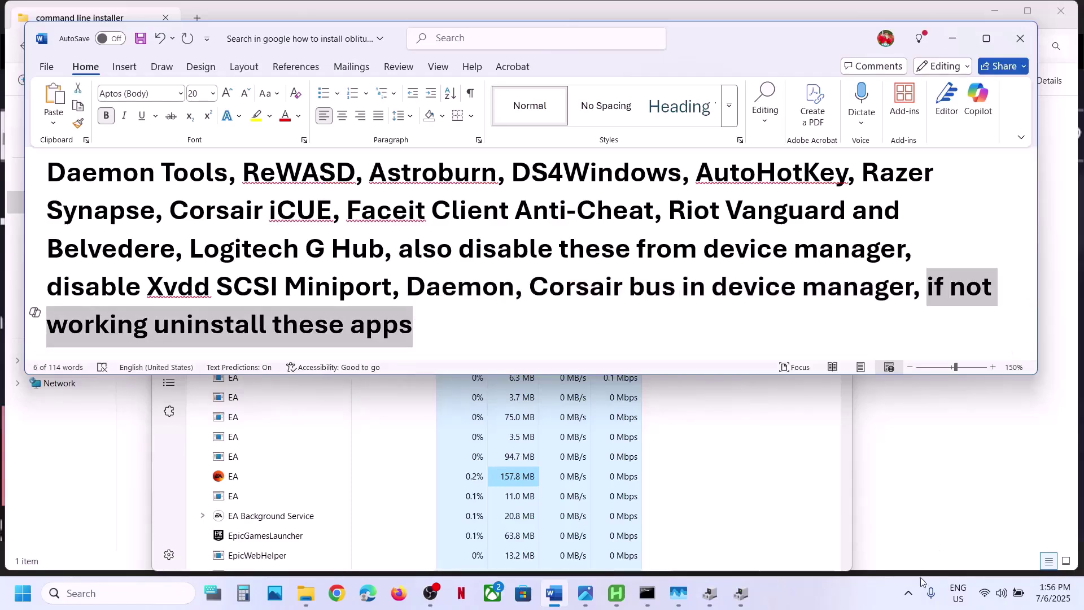
- Quit Logitech G HUB, Canon IJ Scanner, Canon Quick Menu, the pink app and the Intel driver utility from the tray
click(908, 593)
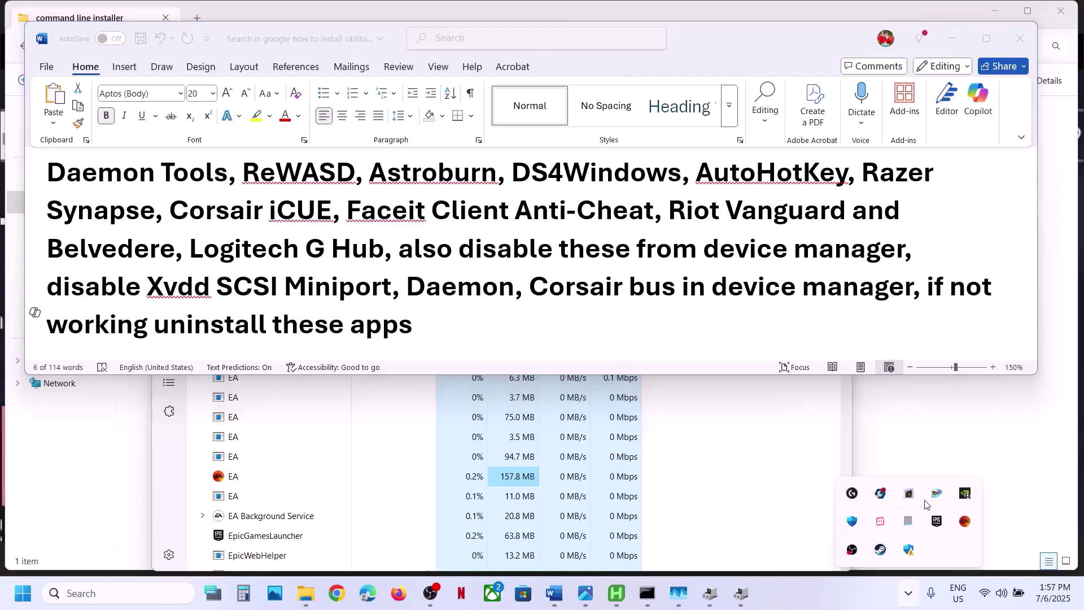
right_click(852, 497)
click(864, 561)
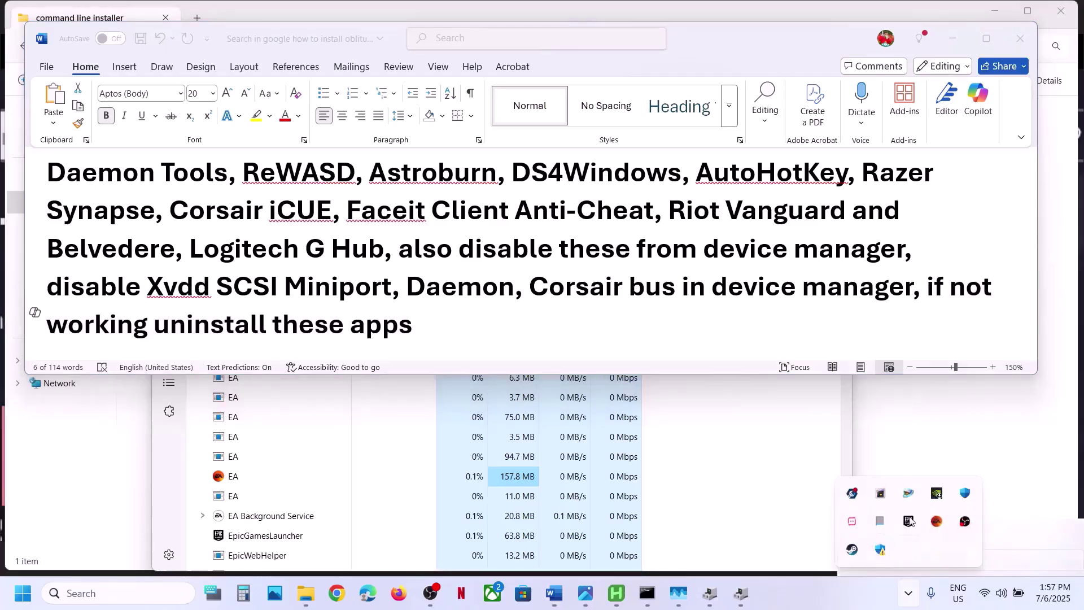
right_click(929, 492)
click(928, 490)
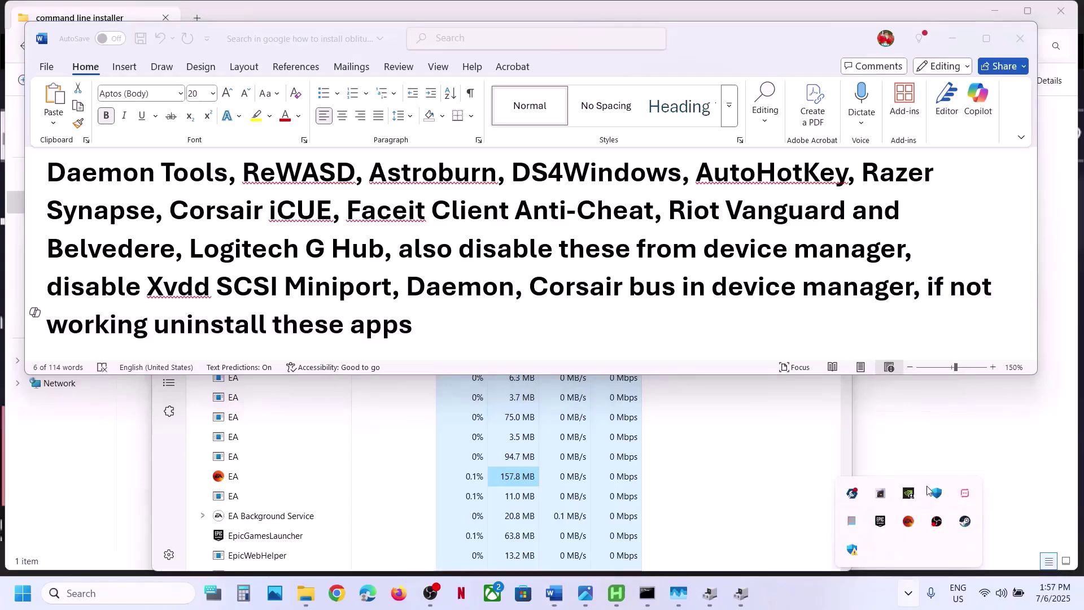
right_click(884, 495)
click(851, 487)
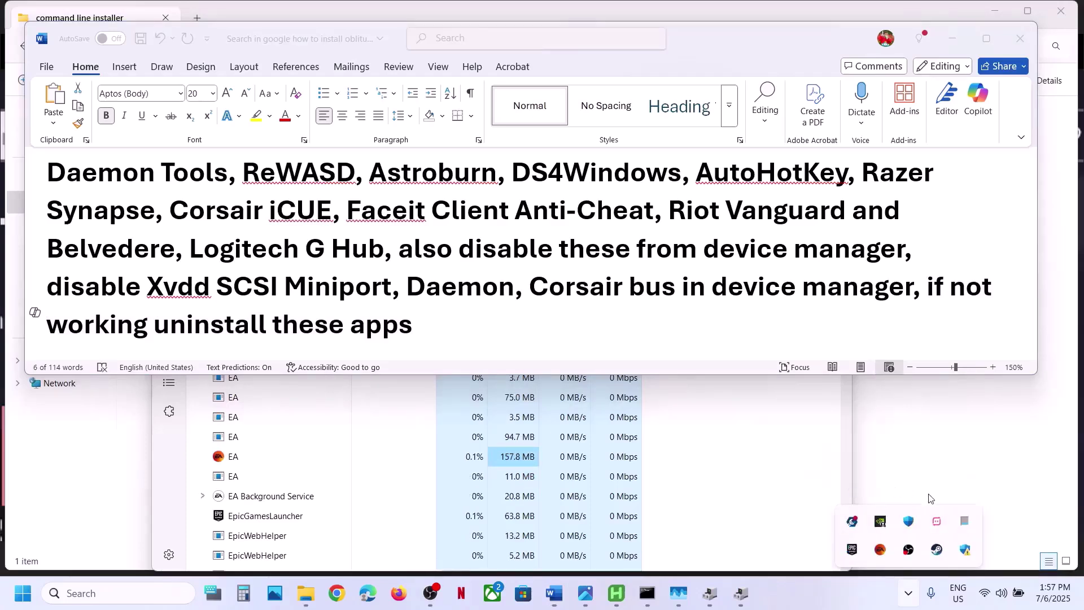
right_click(933, 520)
click(949, 519)
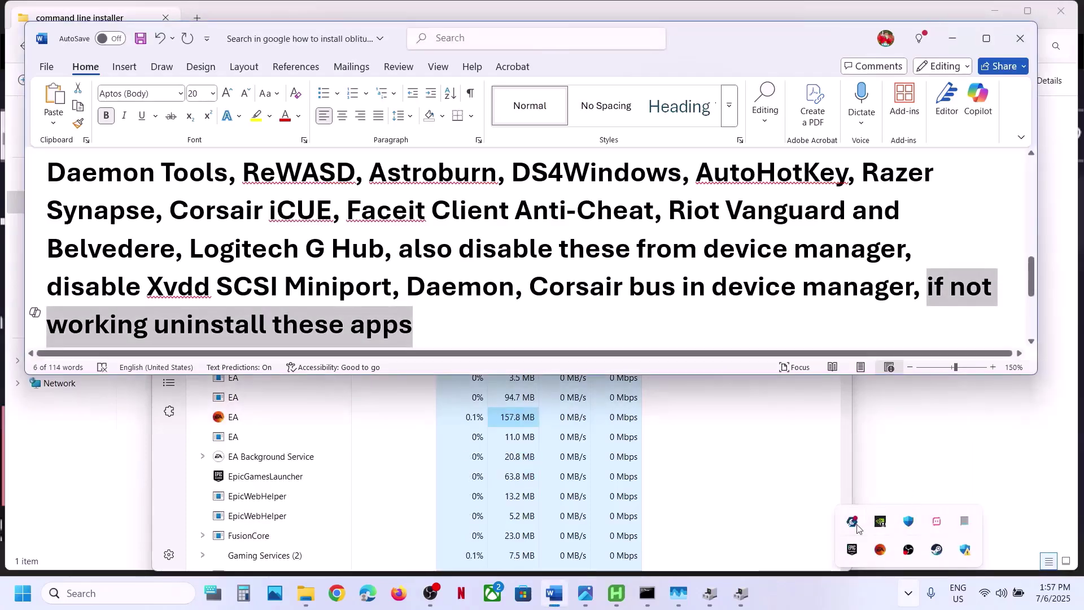
right_click(852, 524)
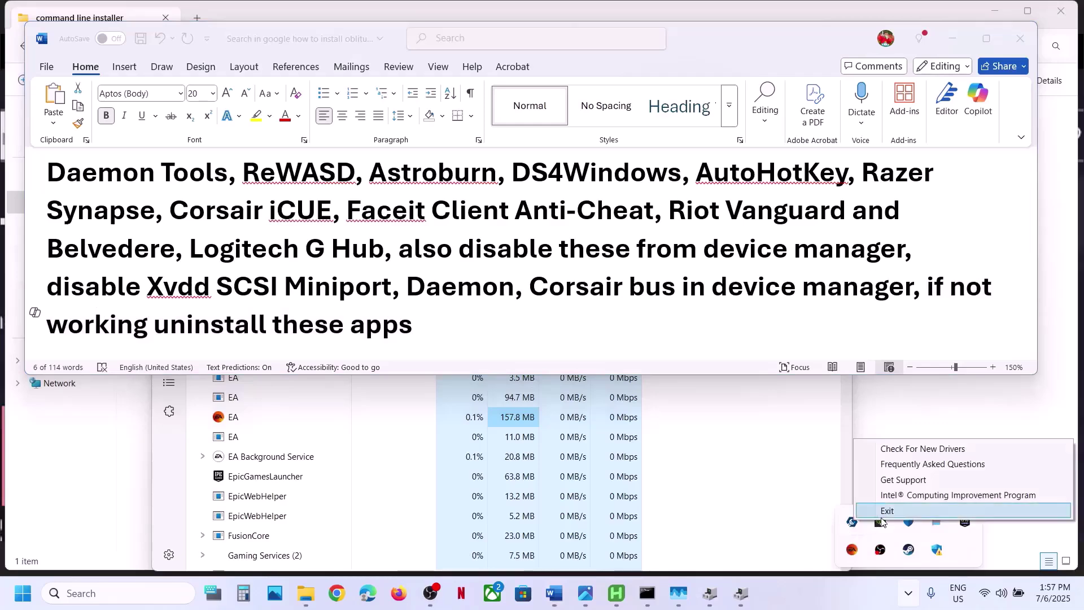
click(887, 511)
click(908, 593)
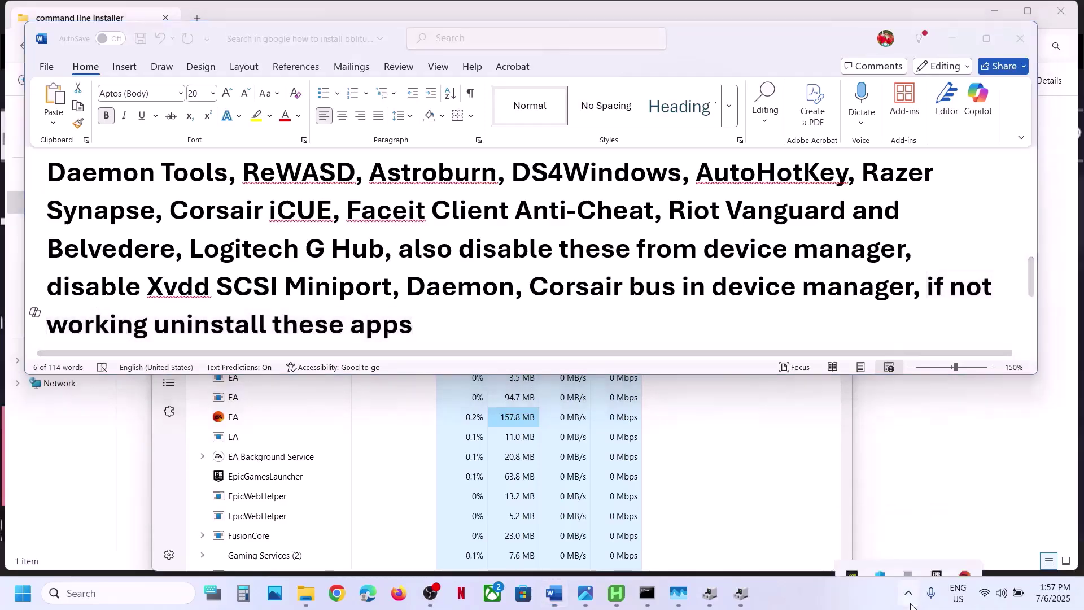
- Scroll down the checklist and select the whole third-party apps paragraph about ending unused services
scroll(492, 336, down, 3)
scroll(492, 336, down, 1)
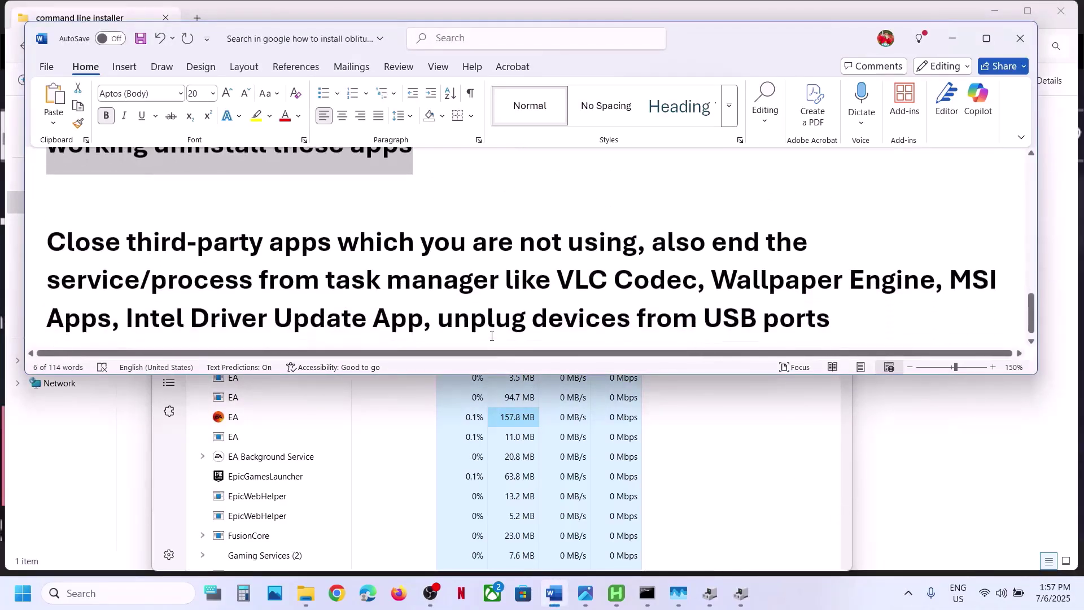
scroll(302, 236, down, 1)
drag(302, 236, 596, 237)
drag(671, 229, 629, 310)
click(612, 265)
click(647, 308)
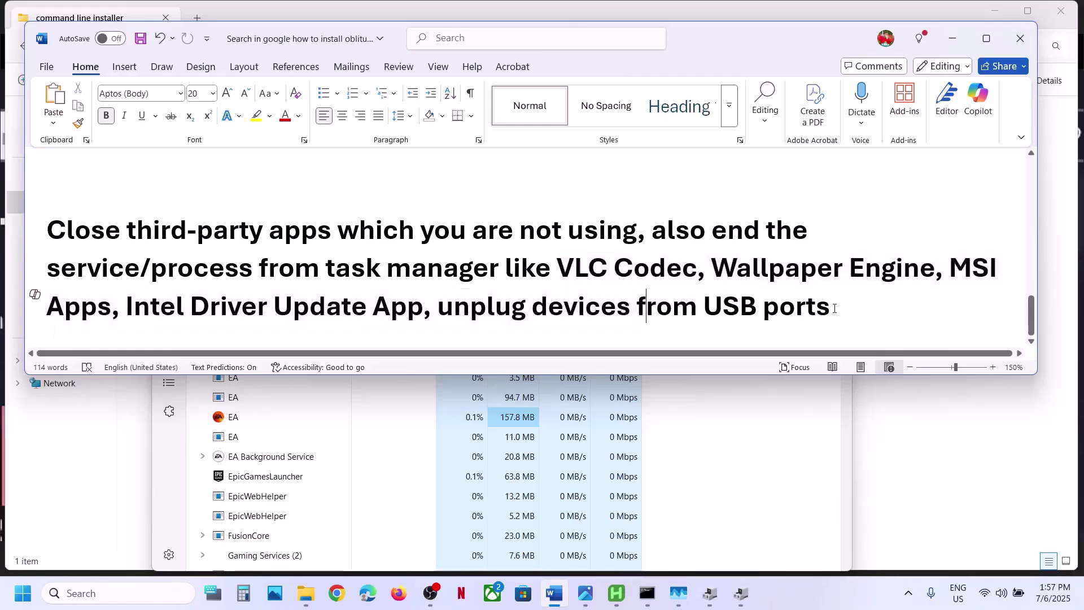
drag(841, 308, 215, 235)
- Bring the Photos screenshot of the Interception Security Violation error back to the front
scroll(215, 236, down, 5)
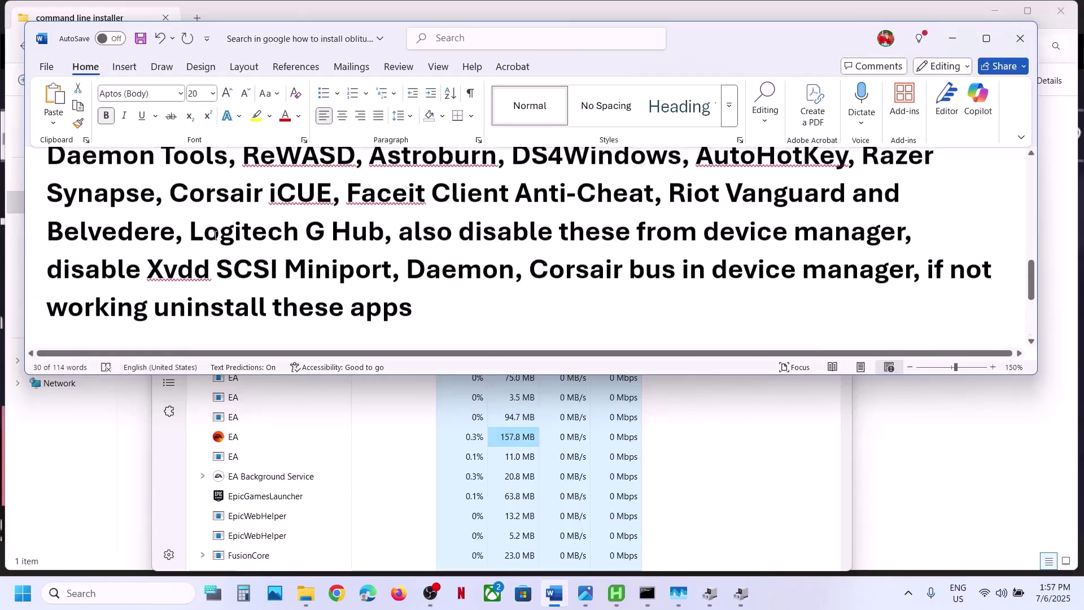
scroll(216, 236, up, 10)
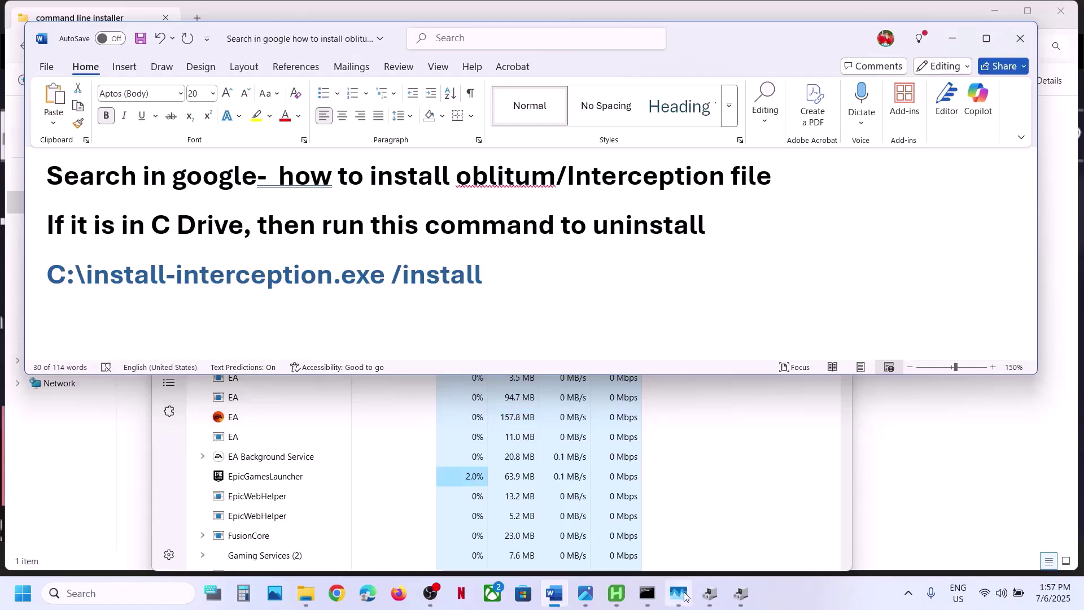
mouse_move(647, 595)
click(584, 593)
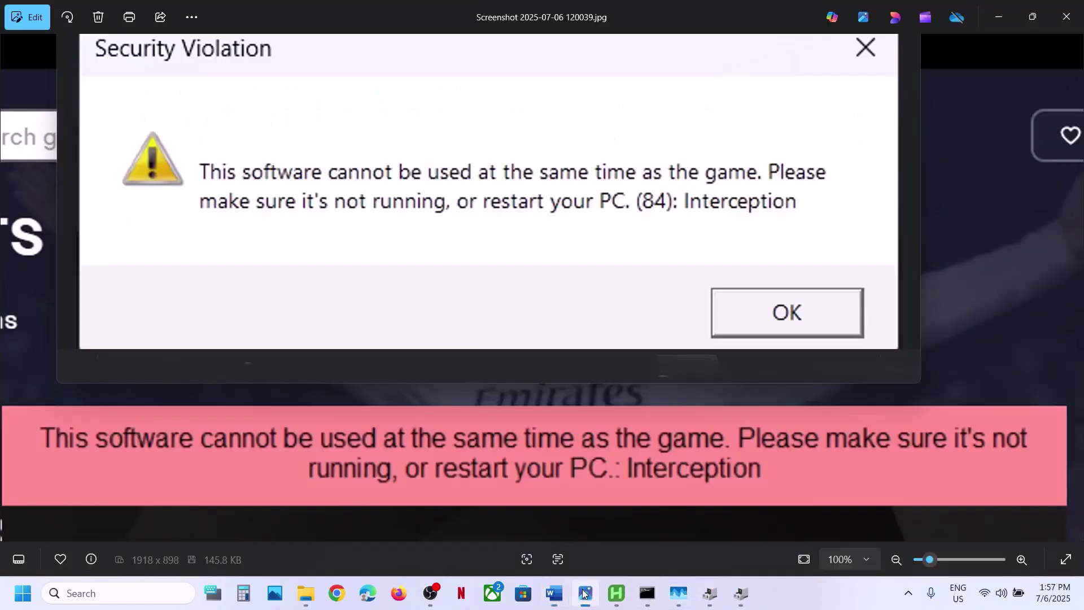